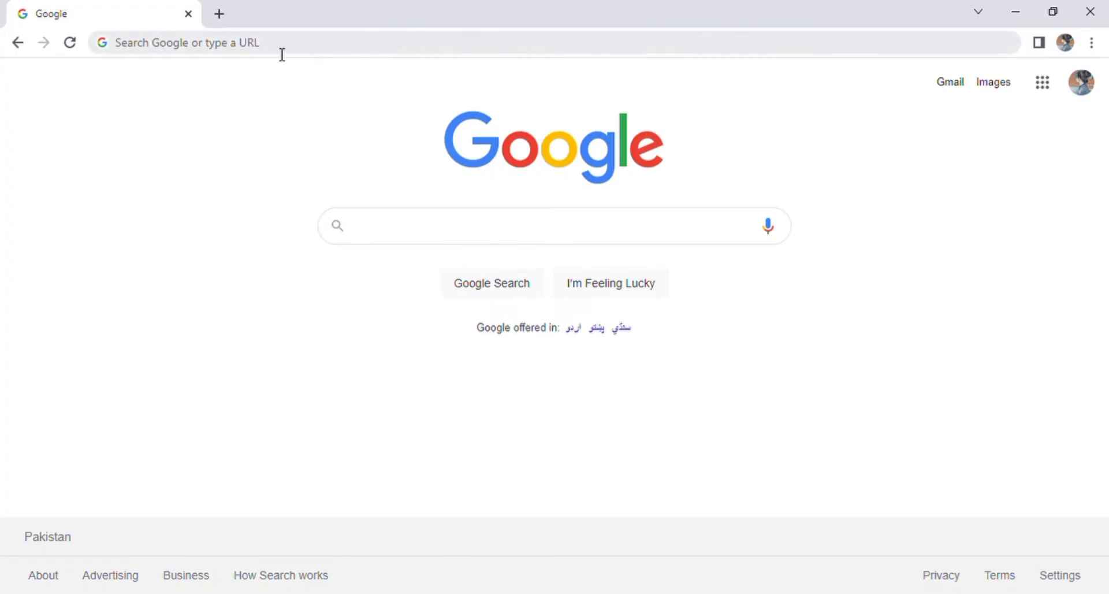
# Go to wix.com and start signing up for an account with an e-mail address
pyautogui.click(321, 44)
pyautogui.write('wix.')
pyautogui.press('Return')
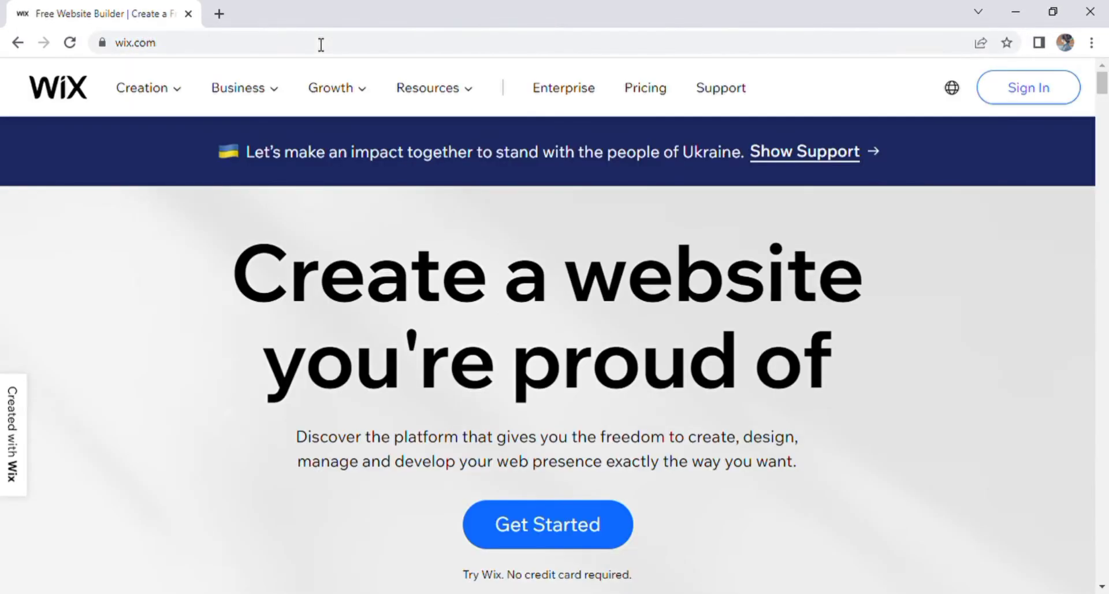
pyautogui.click(581, 531)
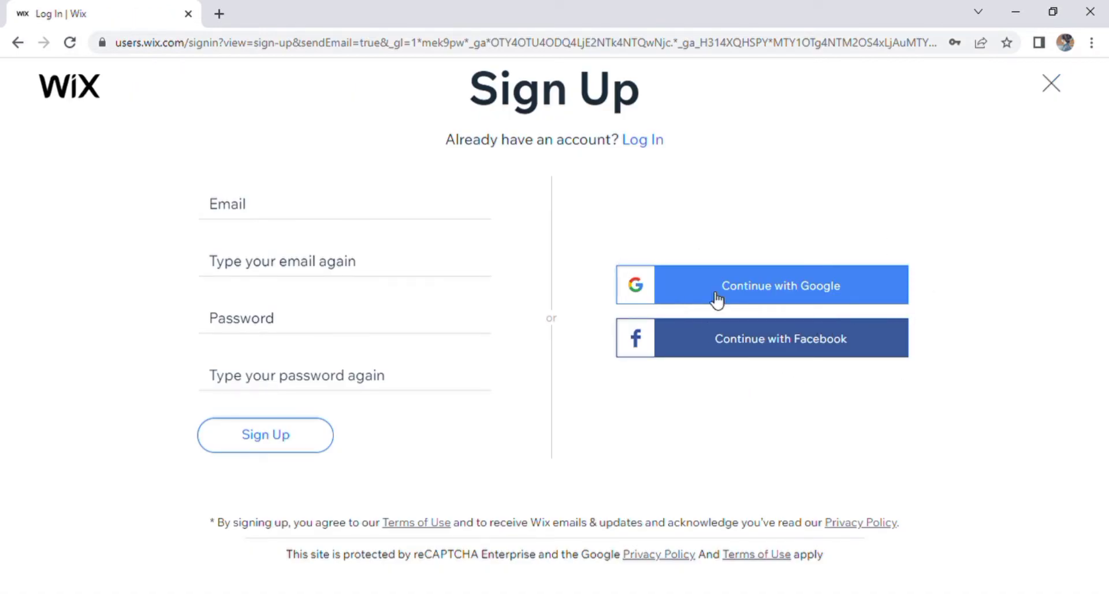
pyautogui.click(336, 212)
pyautogui.click(352, 219)
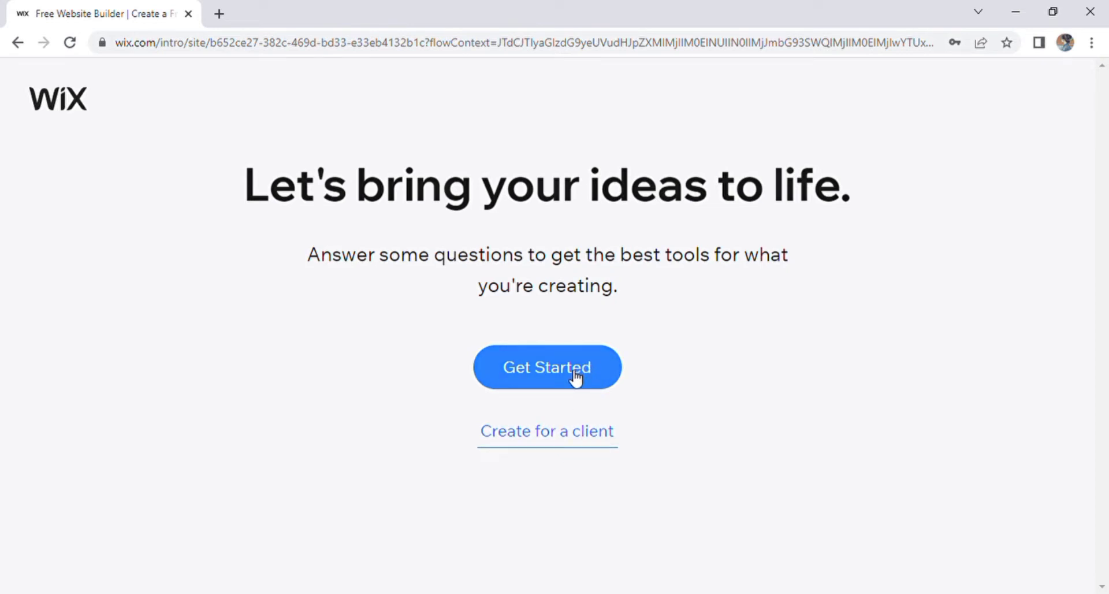
# Start the website setup questionnaire and choose Landing Page as the kind of website
pyautogui.click(576, 376)
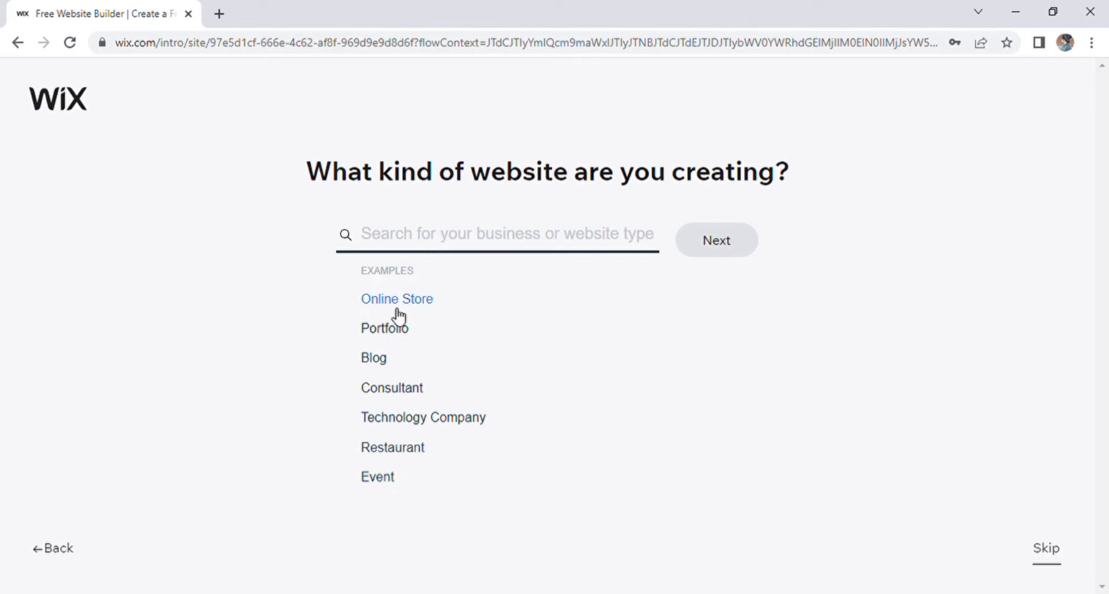
pyautogui.click(458, 241)
pyautogui.write('landing')
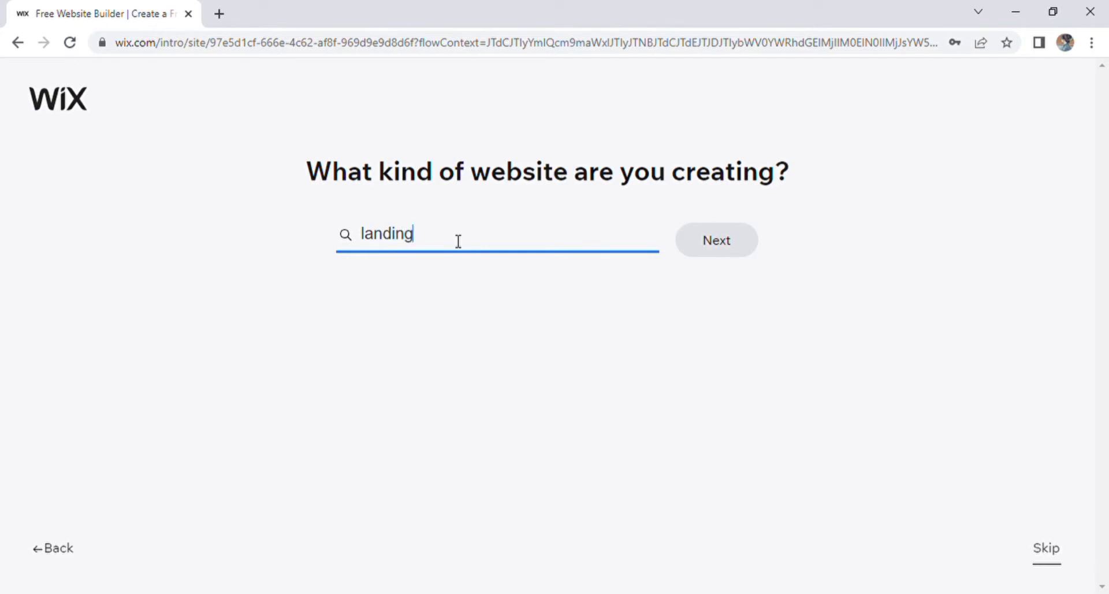
pyautogui.write(' p')
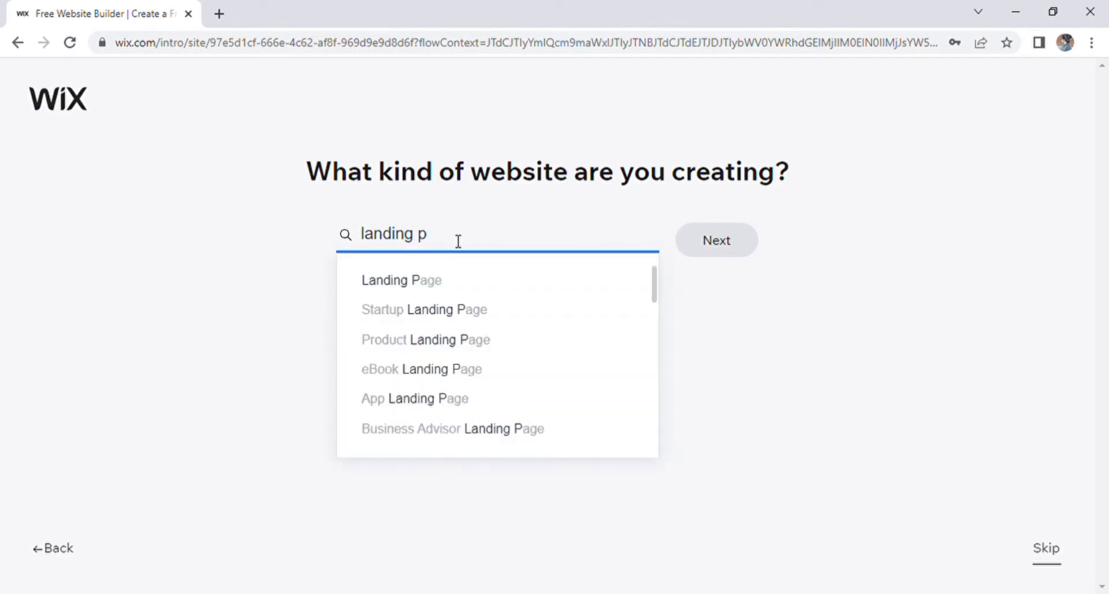
pyautogui.press('Down')
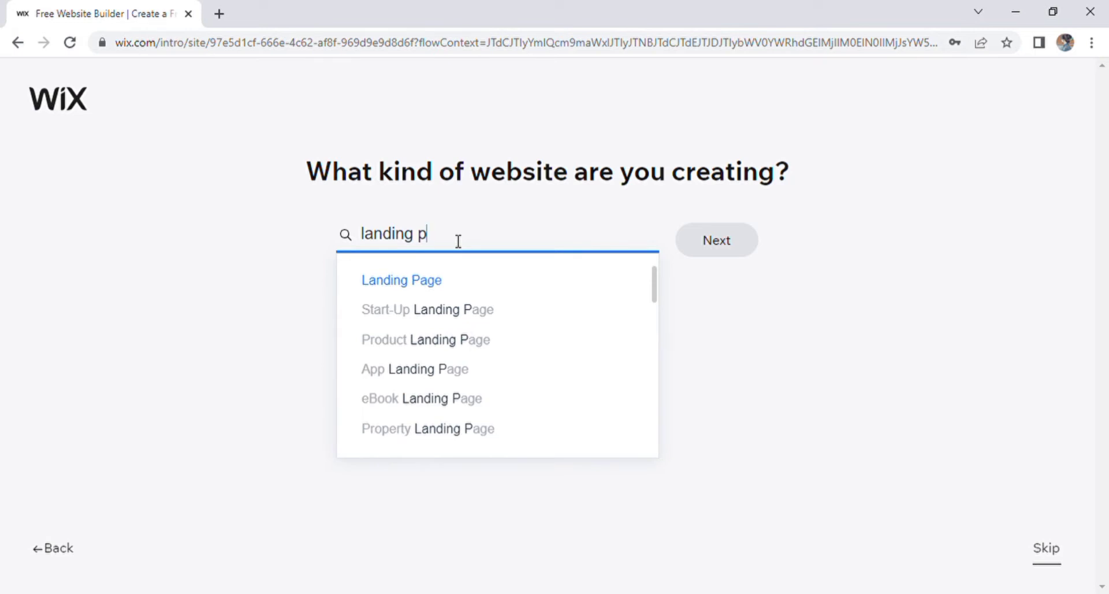
pyautogui.press('Return')
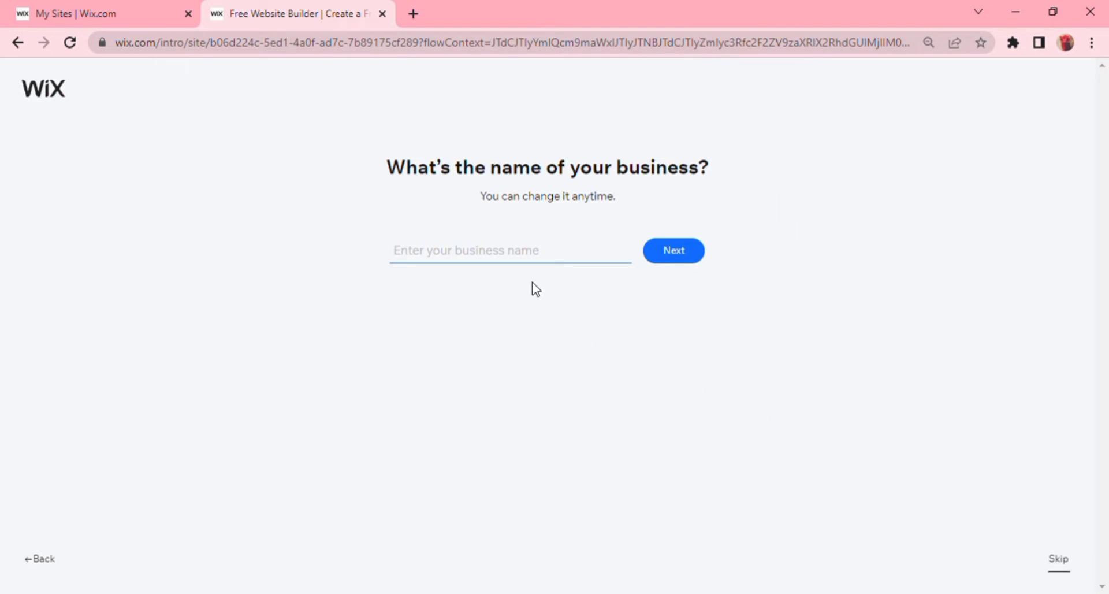
# Name the business "promotional website landing page" and continue the setup
pyautogui.write('pro')
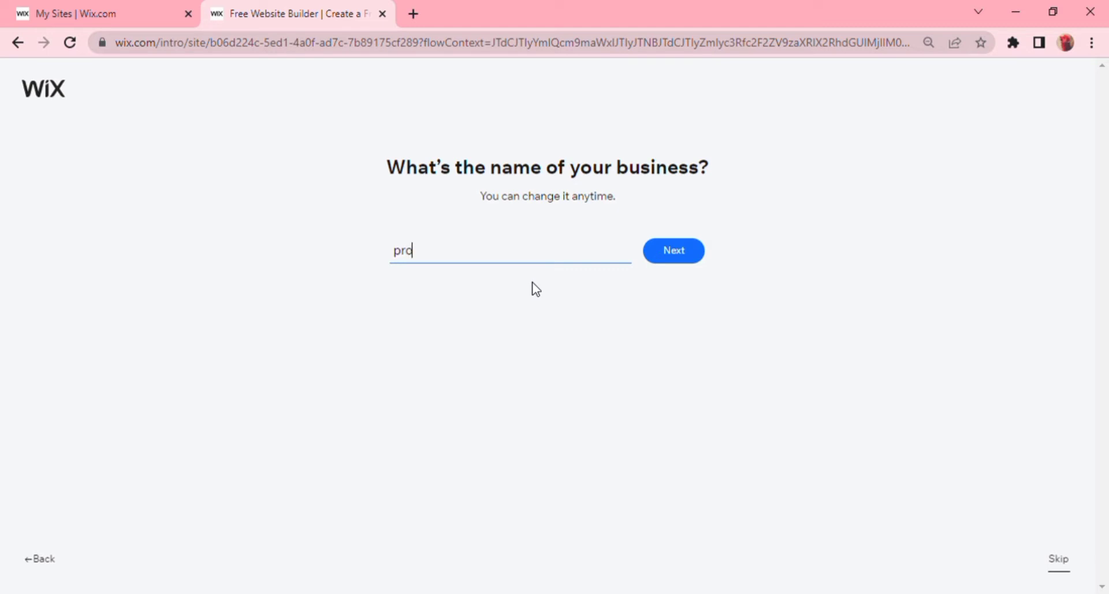
pyautogui.write('motional webiste land')
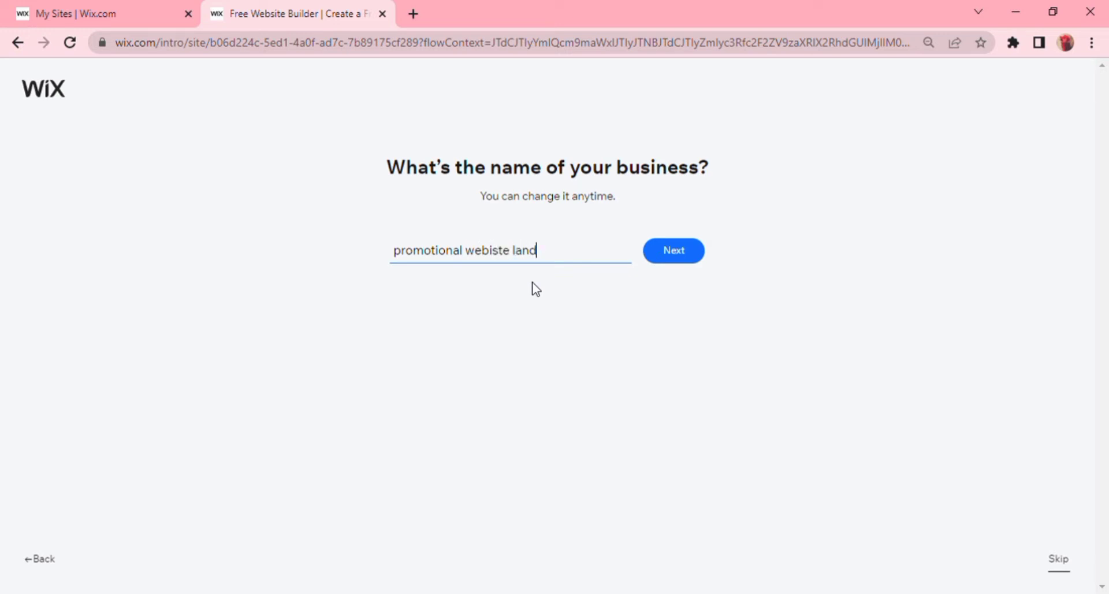
pyautogui.write('ing page')
pyautogui.doubleClick(503, 259)
pyautogui.write('website')
pyautogui.click(672, 264)
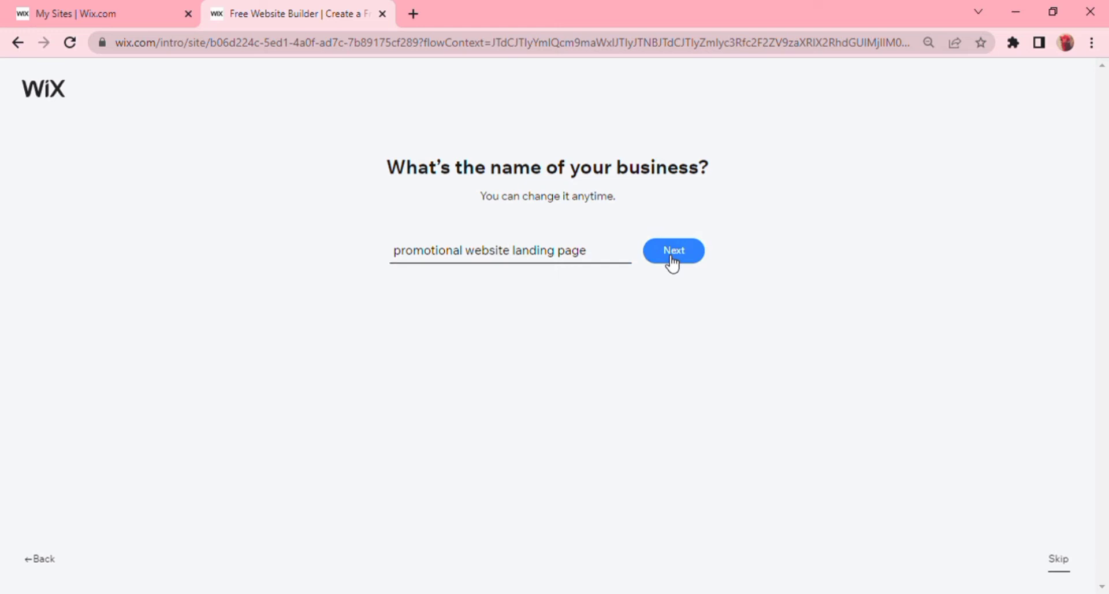
pyautogui.click(672, 264)
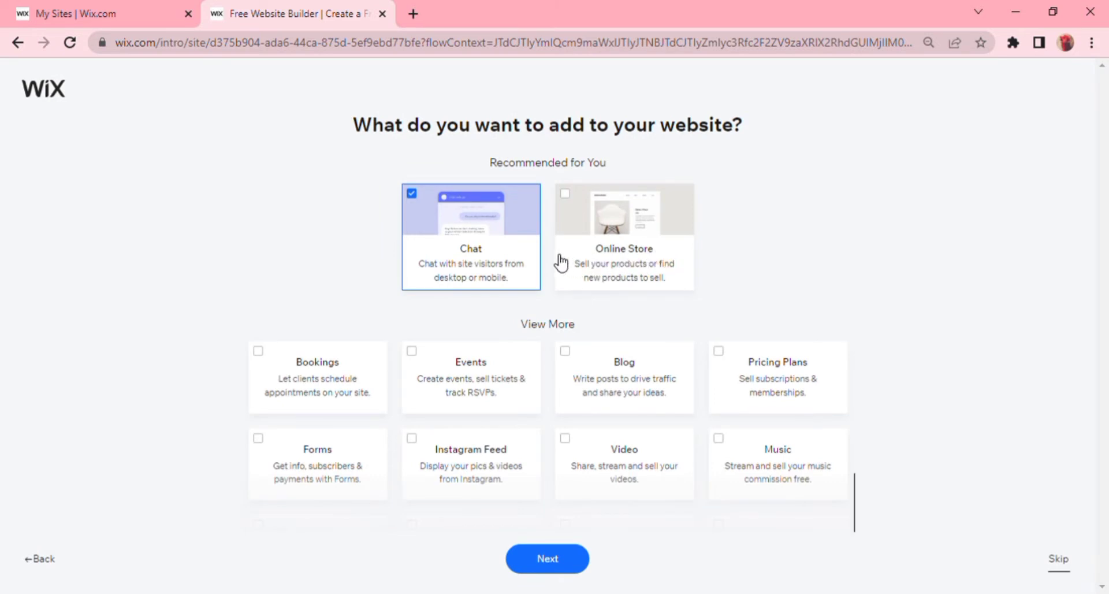
# Deselect the Chat feature and choose to create the website with the Editor from a template
pyautogui.click(505, 243)
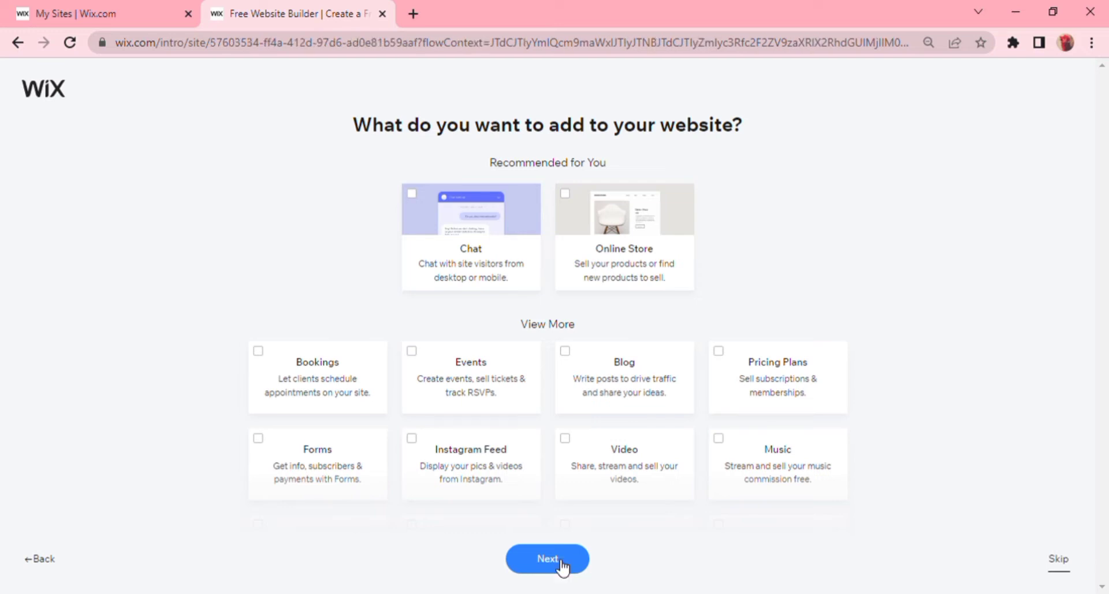
pyautogui.click(561, 561)
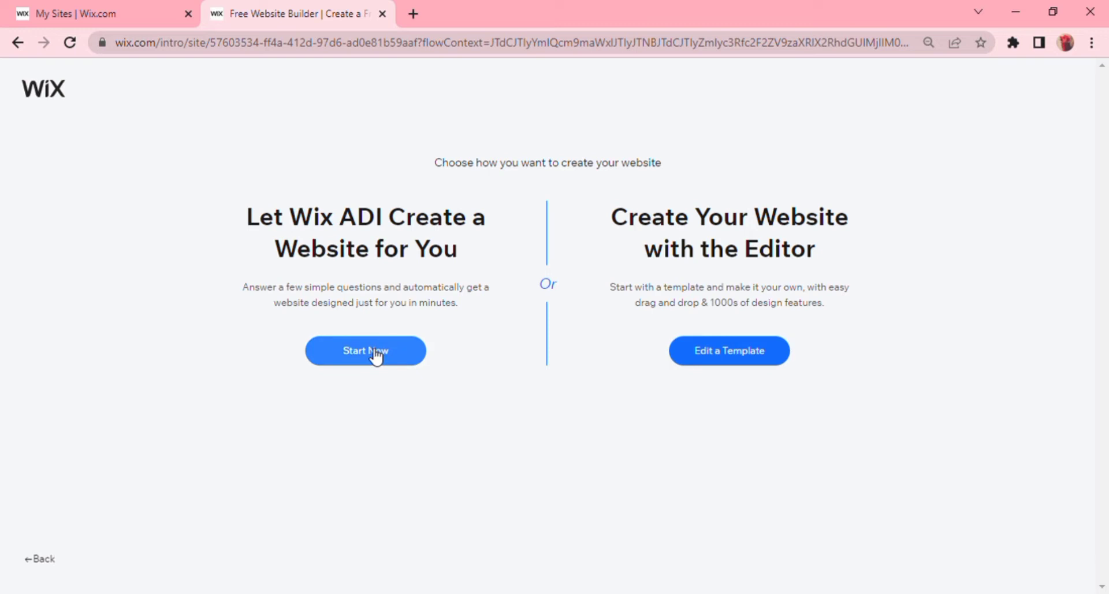
pyautogui.click(721, 360)
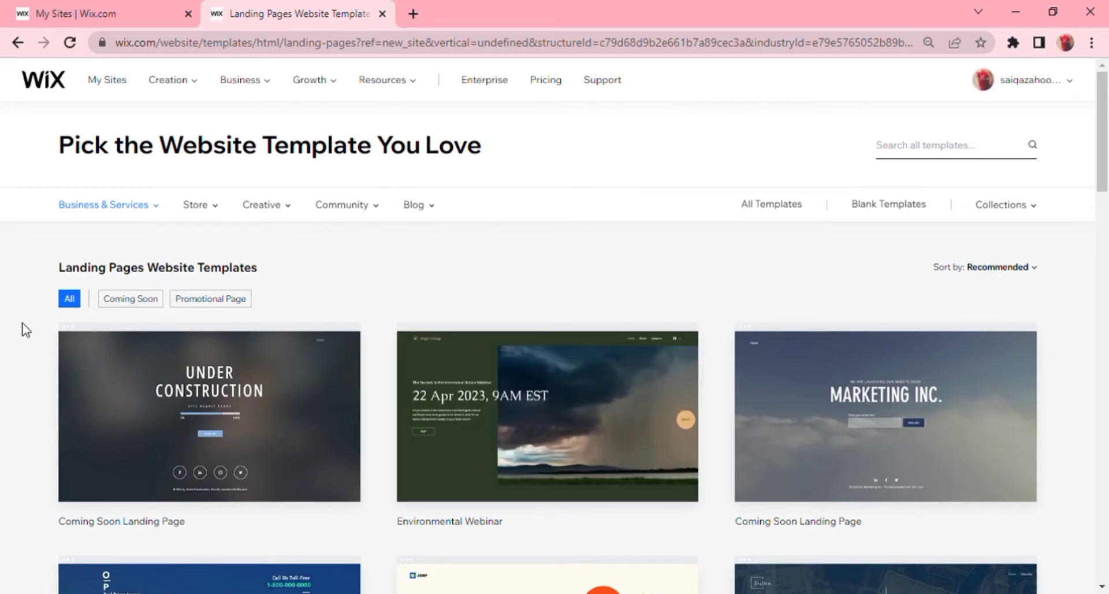
# Look through the full list of landing page website templates
pyautogui.moveTo(161, 481)
pyautogui.moveTo(565, 391)
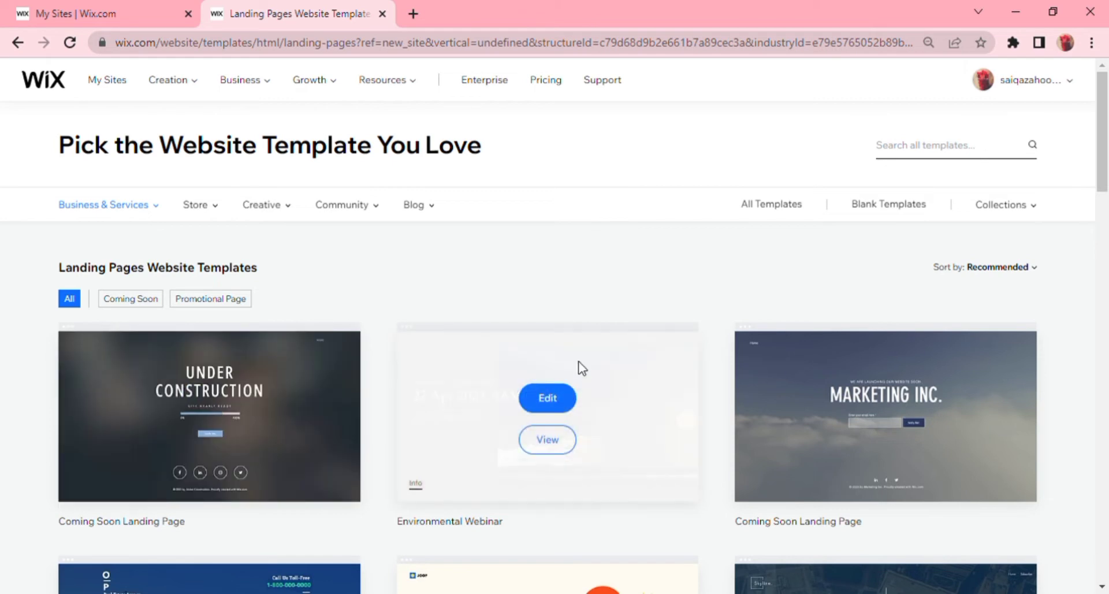
pyautogui.scroll(-3, 577, 364)
pyautogui.scroll(-2, 572, 372)
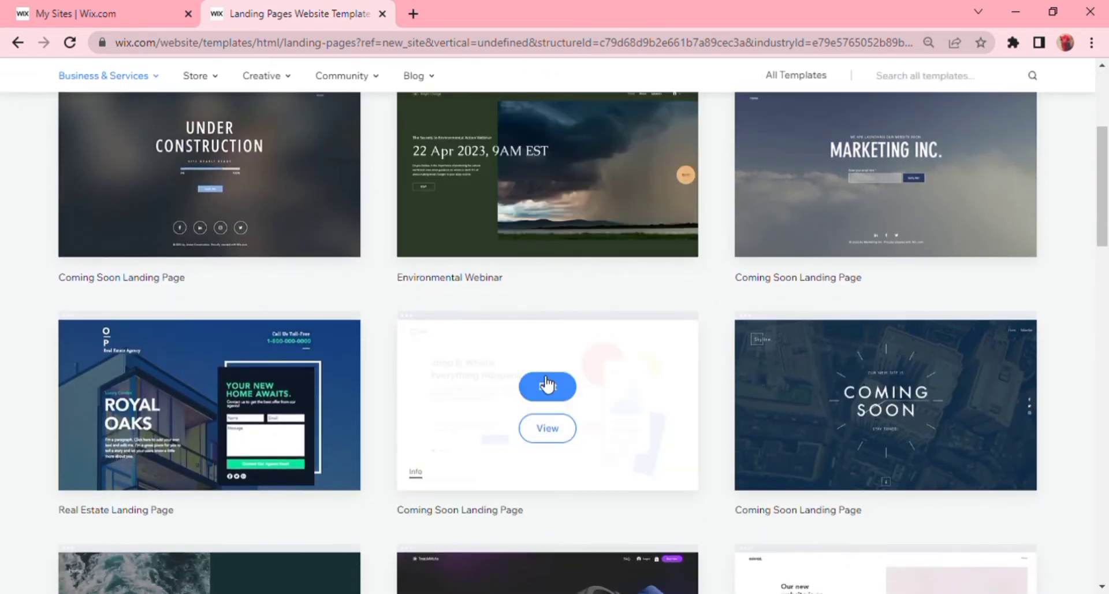
pyautogui.scroll(-2, 545, 384)
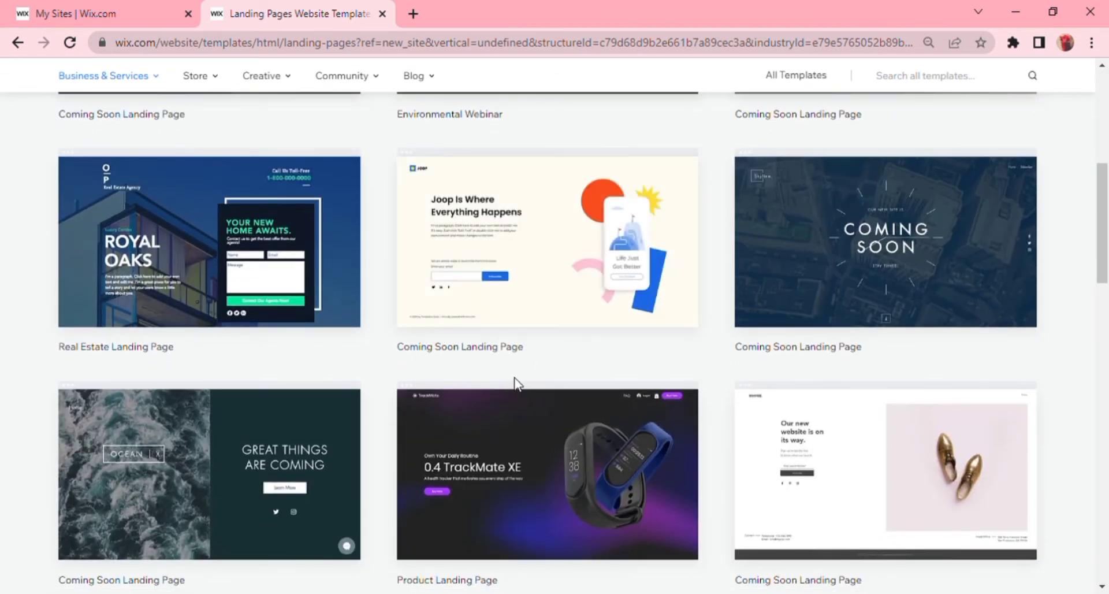
pyautogui.scroll(7, 515, 383)
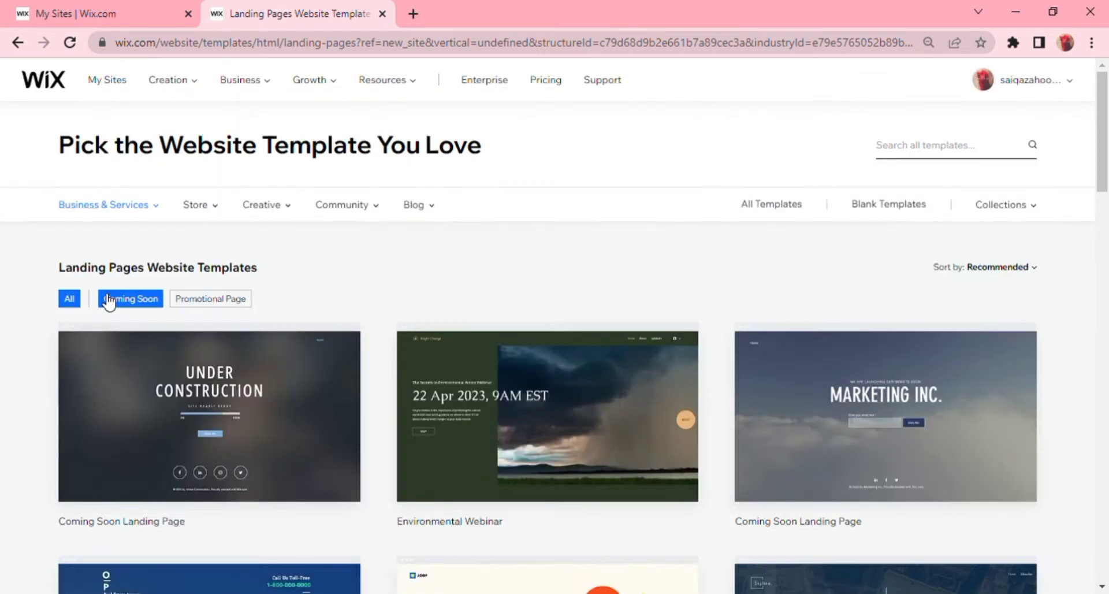
# Compare the Coming Soon templates with the Promotional Page templates, ending on the Promotional Page category
pyautogui.click(114, 302)
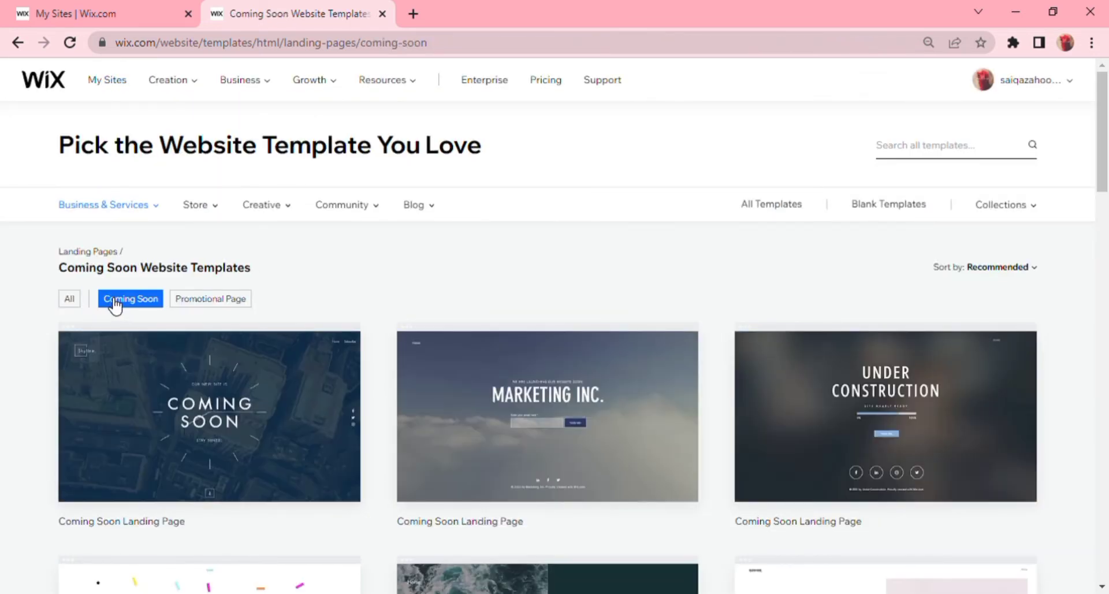
pyautogui.click(241, 302)
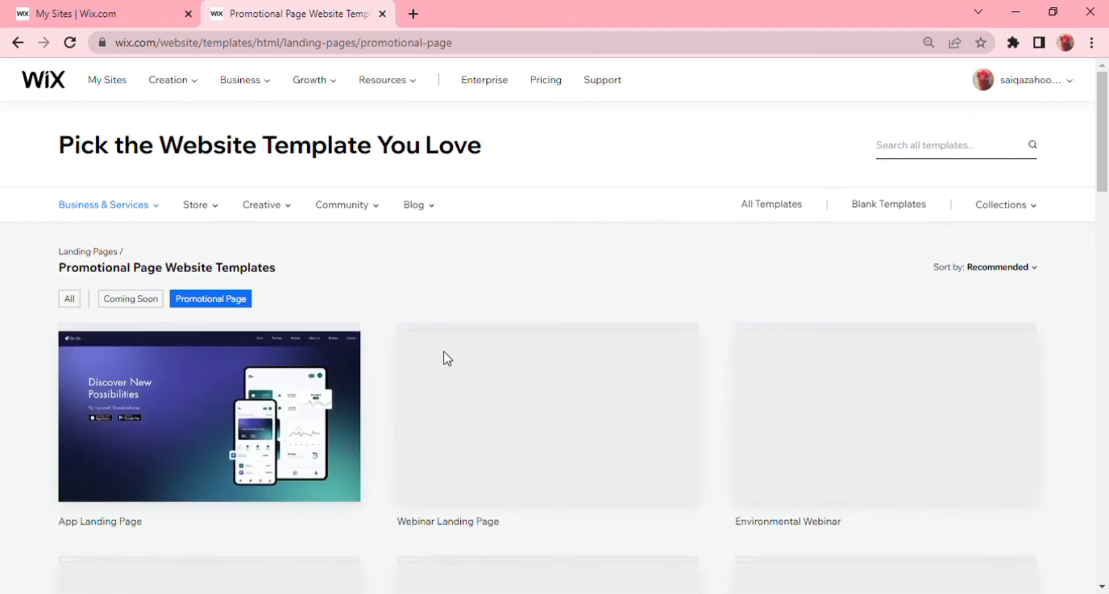
pyautogui.moveTo(496, 384)
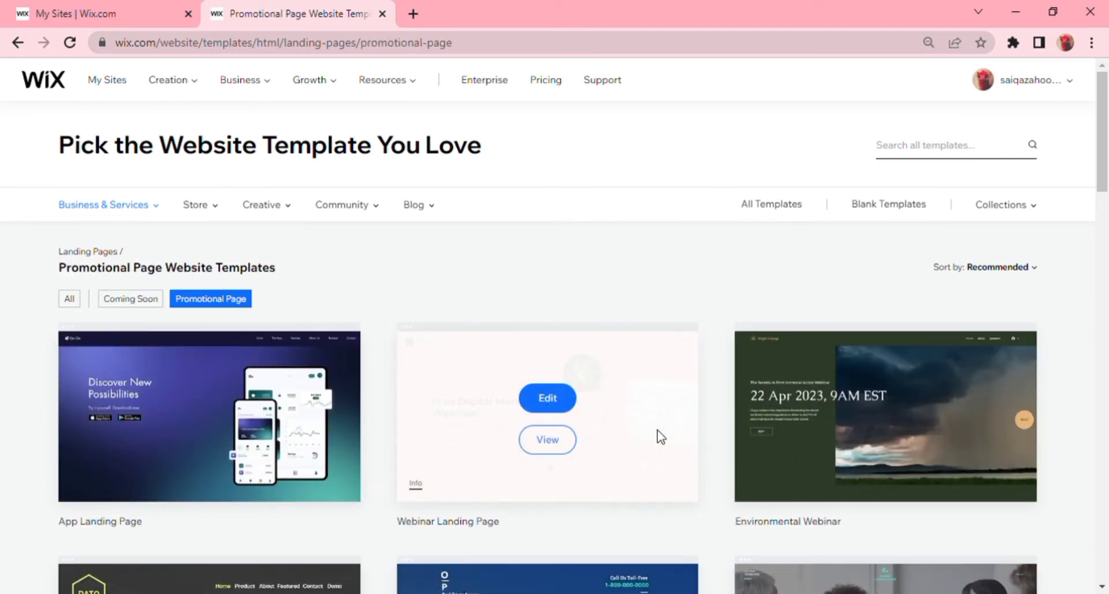
pyautogui.hotkey('alt', 'Left')
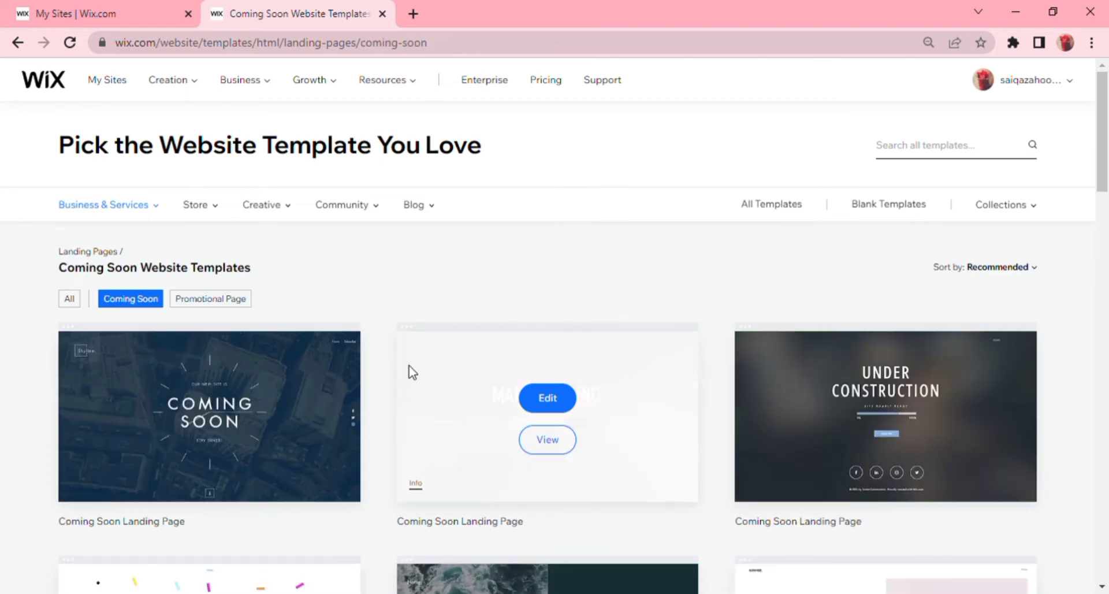
pyautogui.scroll(-3, 408, 365)
pyautogui.scroll(-2, 354, 299)
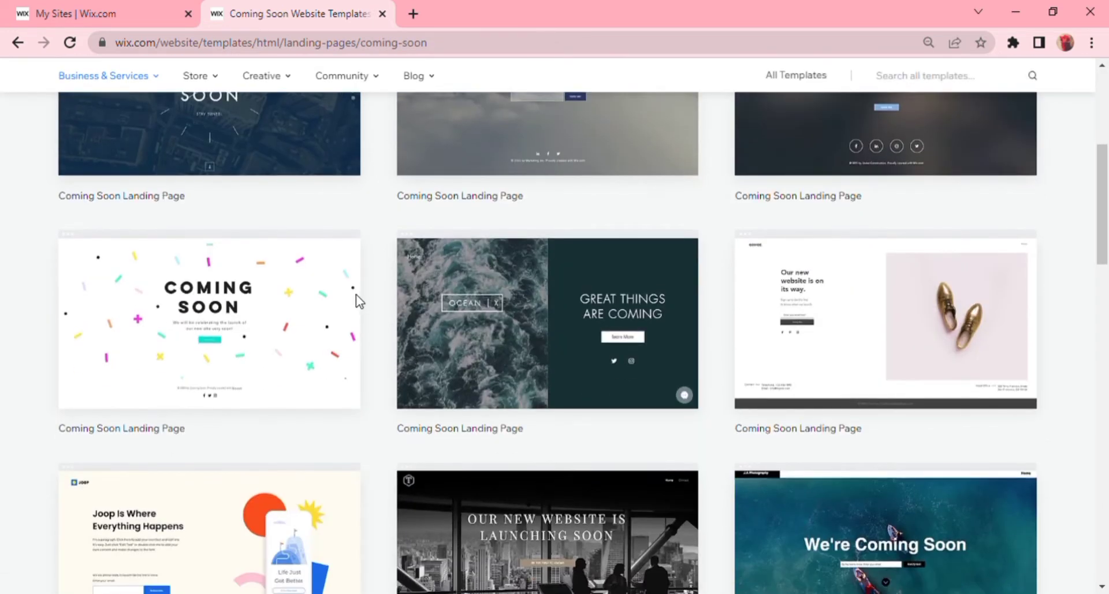
pyautogui.scroll(5, 354, 299)
pyautogui.hotkey('alt', 'Right')
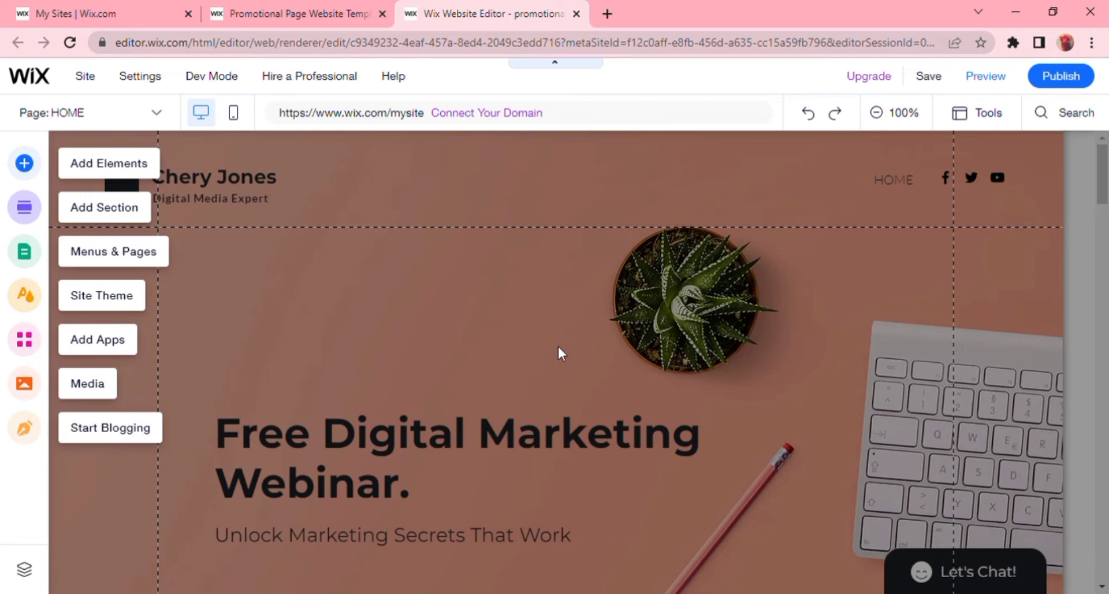
# Review the link settings of the "Reserve My Spot" button and keep its web address link
pyautogui.scroll(-5, 558, 345)
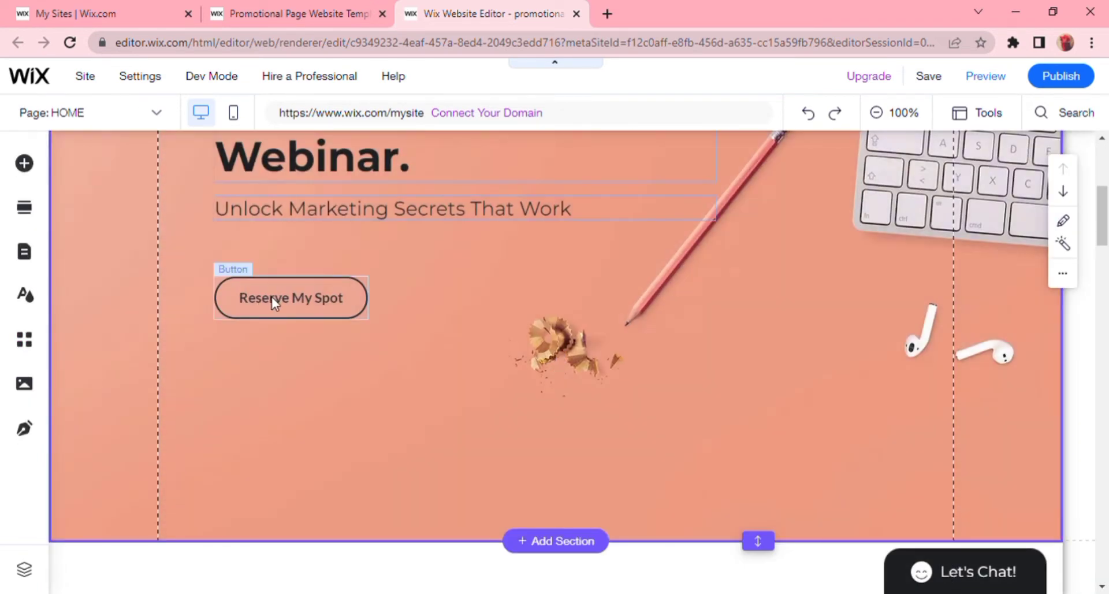
pyautogui.click(267, 293)
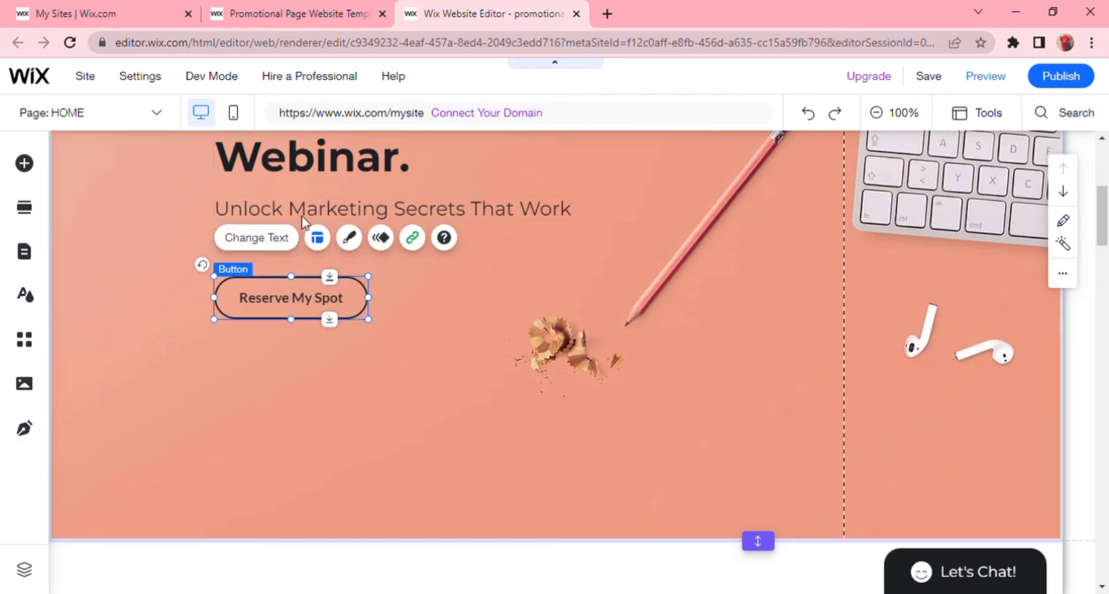
pyautogui.click(413, 237)
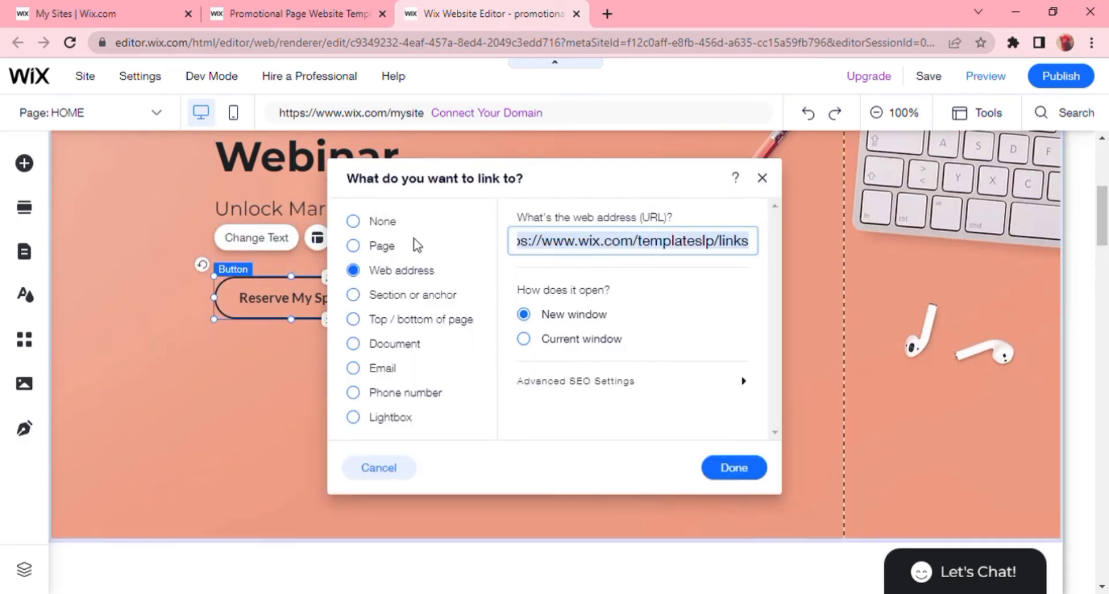
pyautogui.click(729, 468)
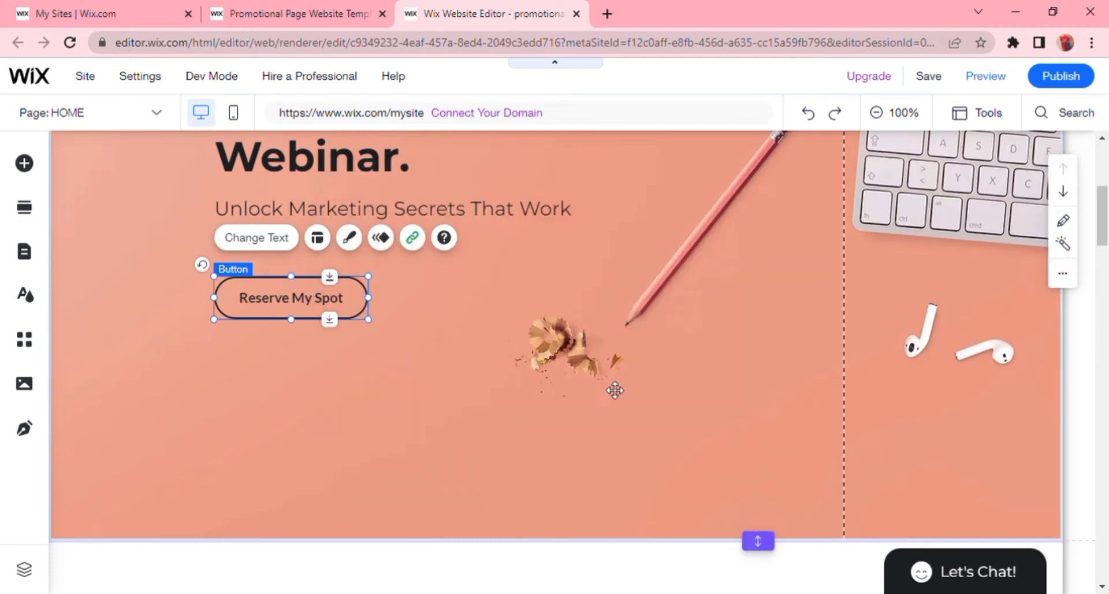
# View the background options of the strip behind the webinar heading and close them
pyautogui.click(606, 386)
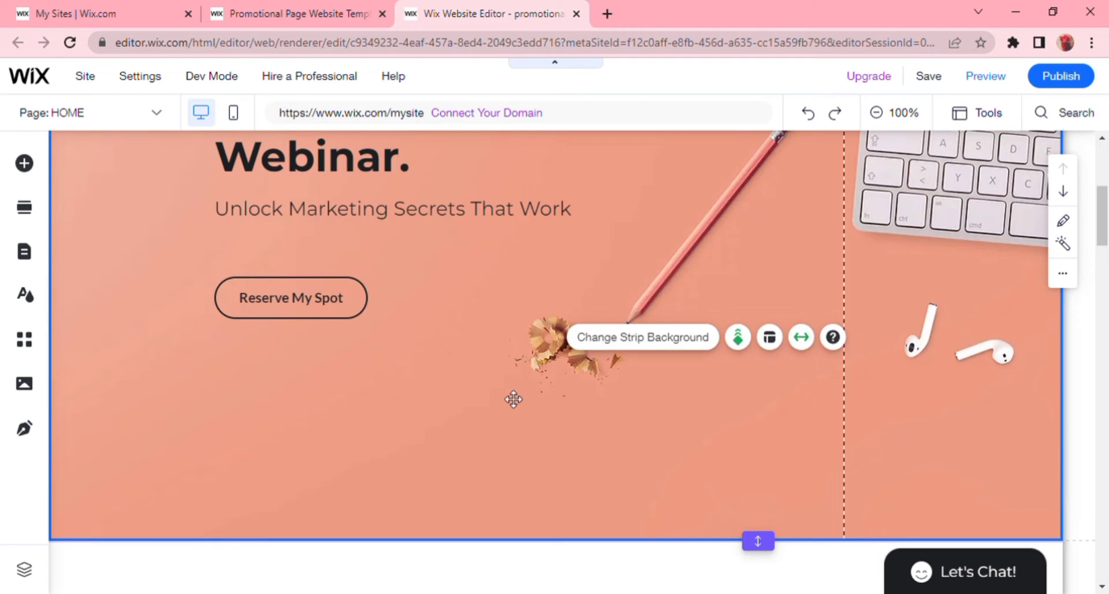
pyautogui.click(519, 346)
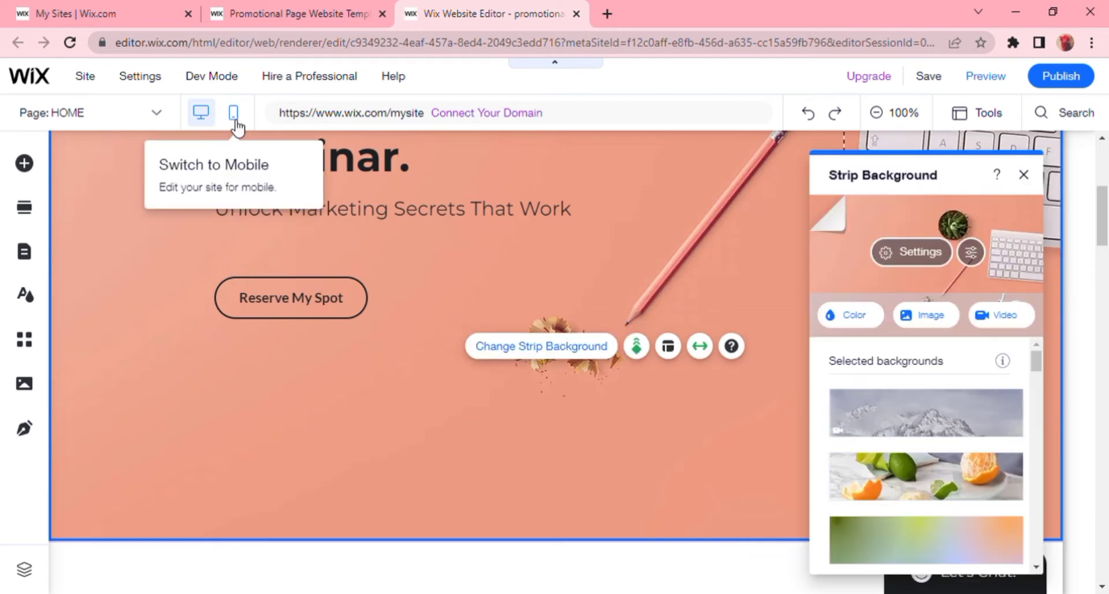
pyautogui.press('Escape')
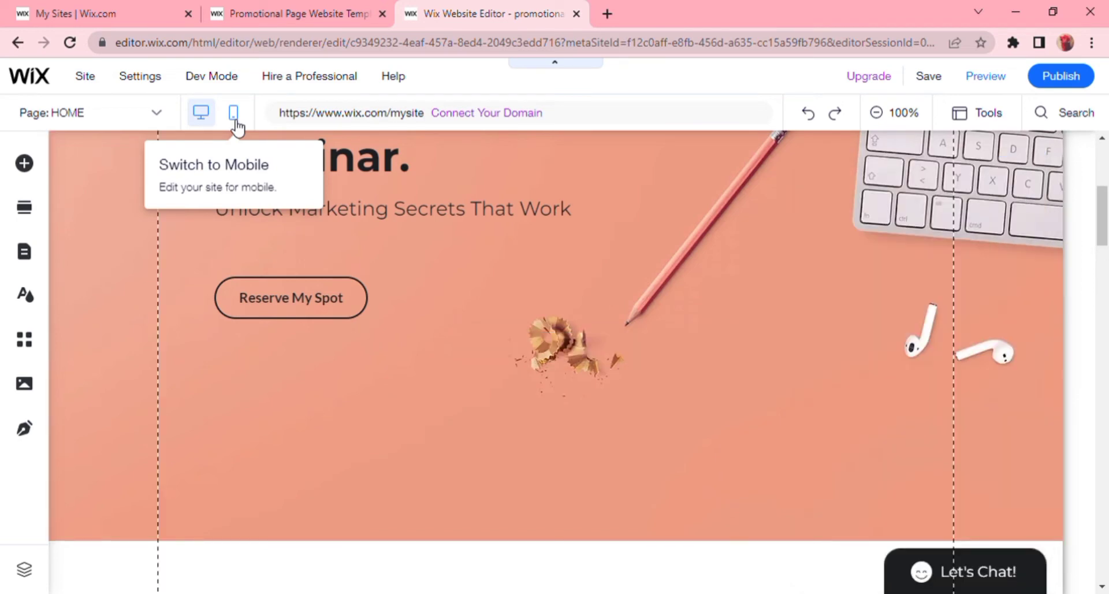
# Switch the editor to the mobile version of the site and look over the home page
pyautogui.click(234, 115)
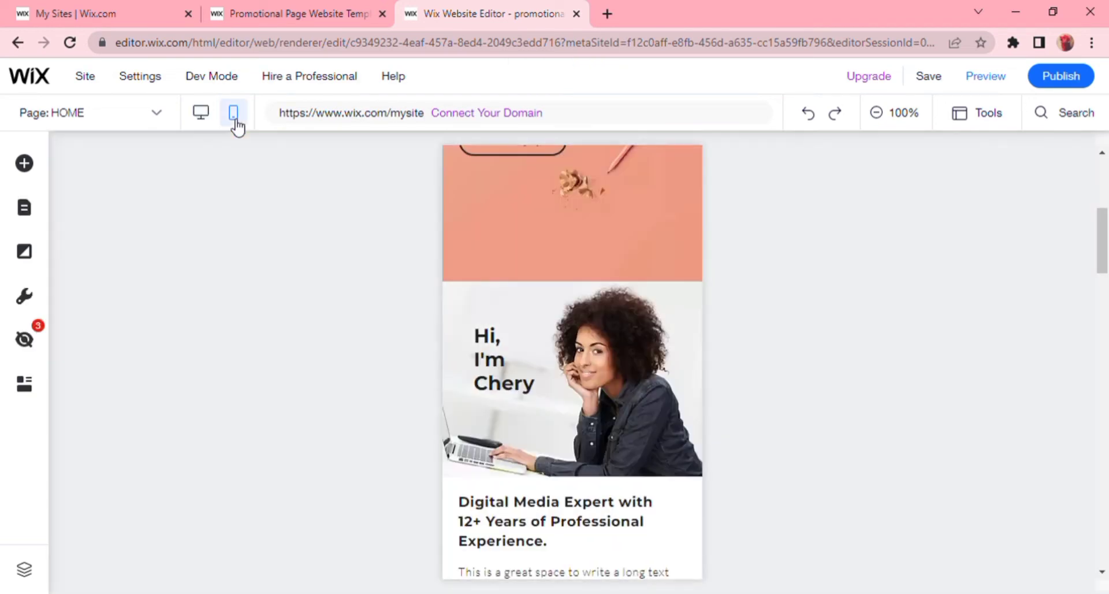
pyautogui.scroll(5, 800, 338)
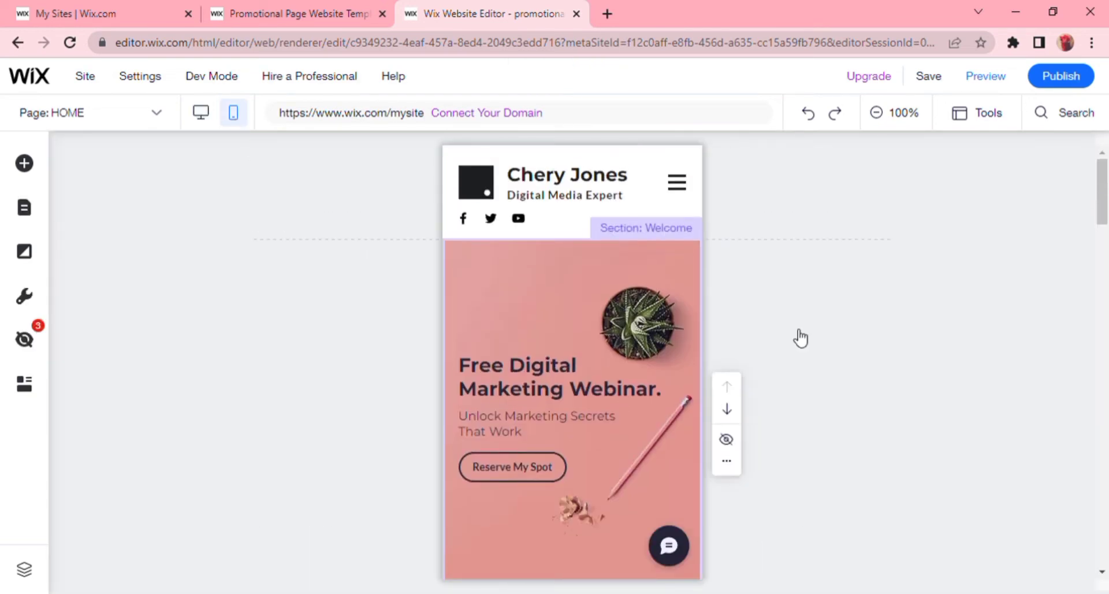
pyautogui.scroll(-10, 800, 338)
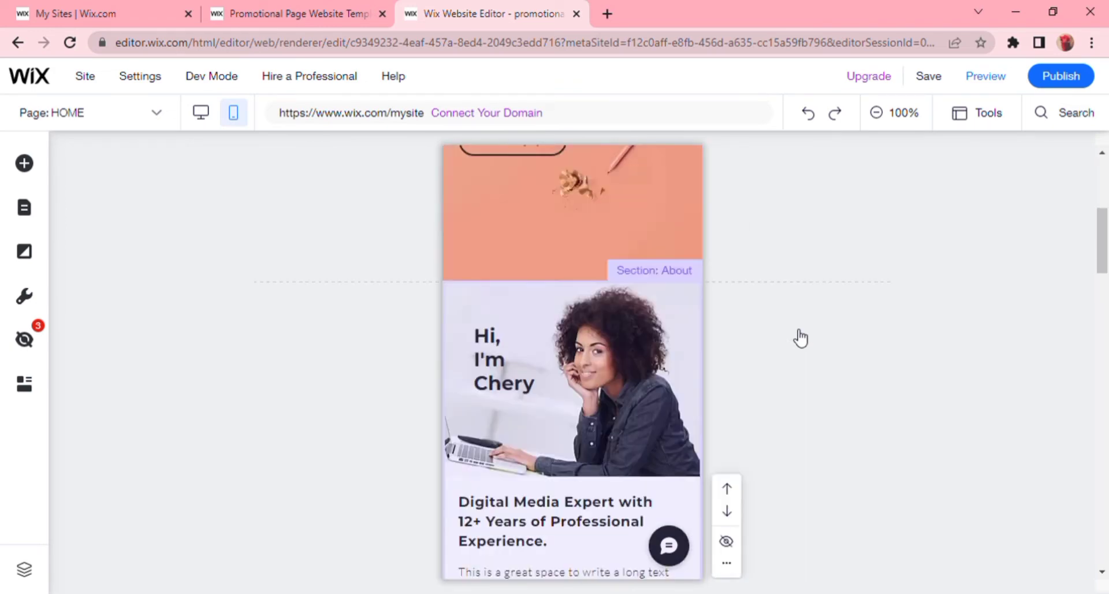
# Look over the mobile home page's sections and switch the editor back to the desktop version
pyautogui.scroll(-4, 798, 337)
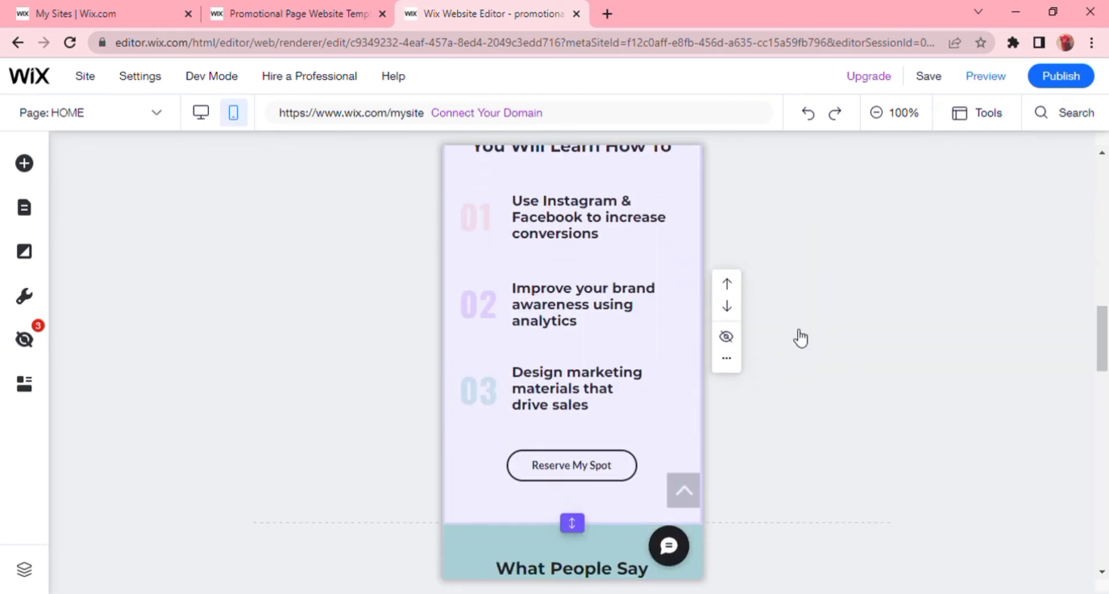
pyautogui.scroll(8, 799, 338)
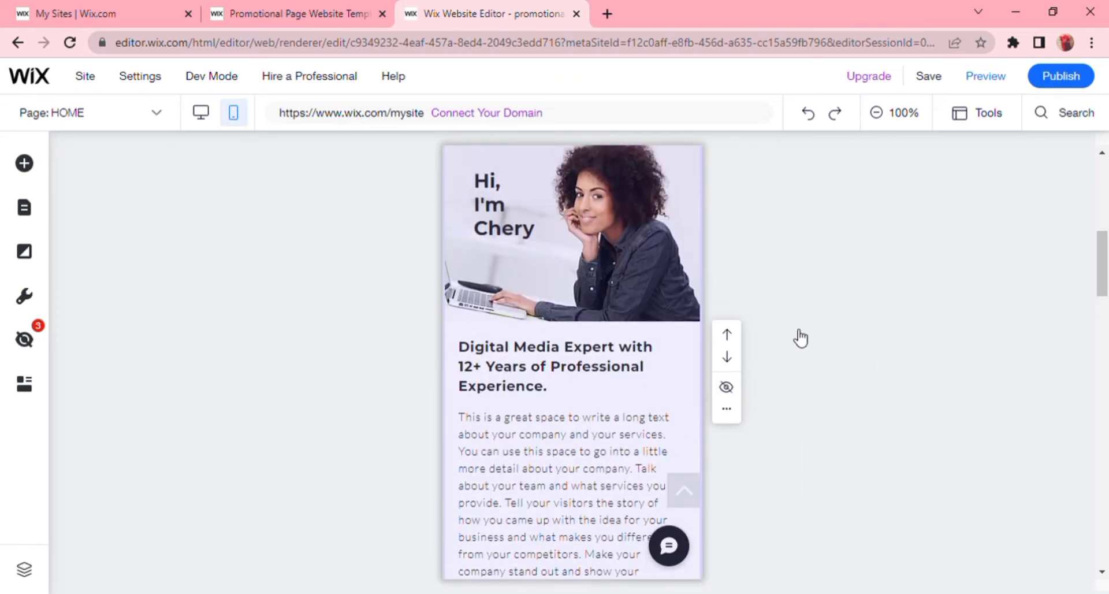
pyautogui.scroll(3, 800, 338)
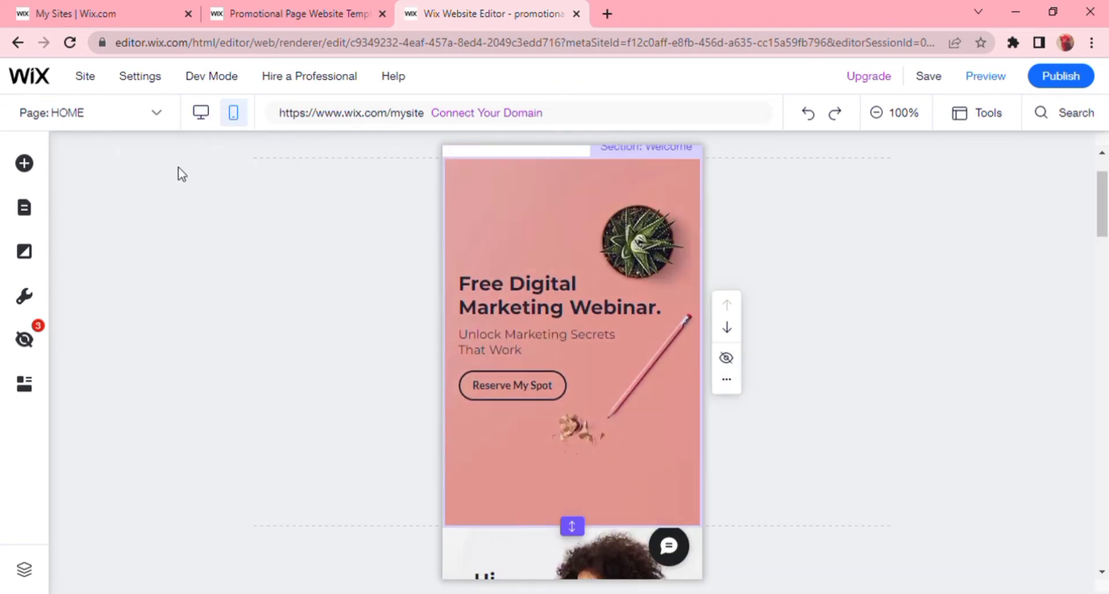
pyautogui.click(202, 113)
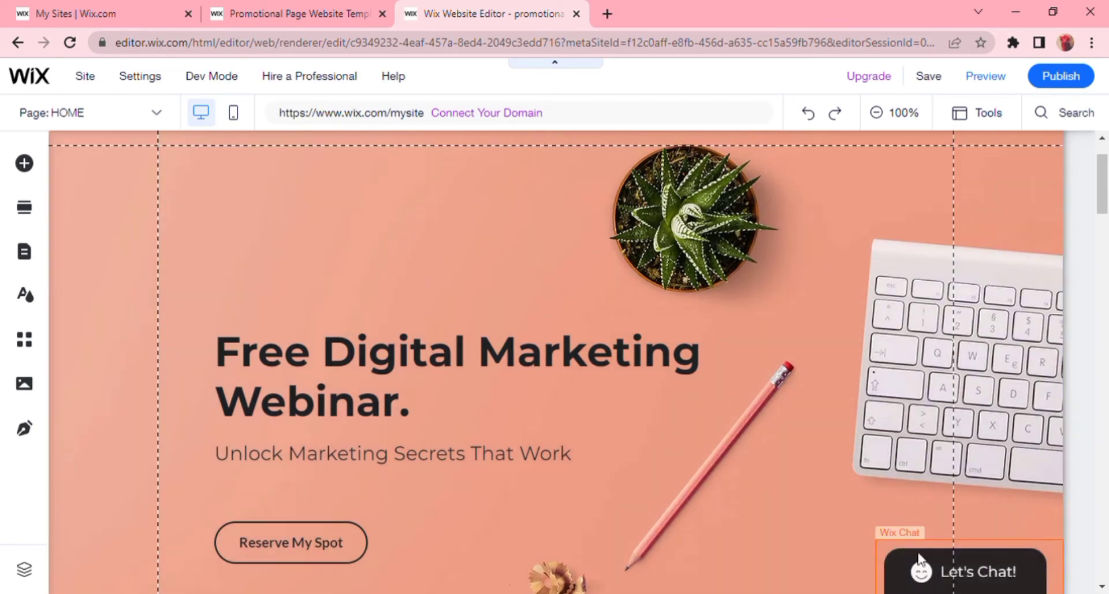
# Open the inbox of the Wix Chat widget, look at the dashboard's Home and Activity pages, and close the dashboard
pyautogui.click(944, 572)
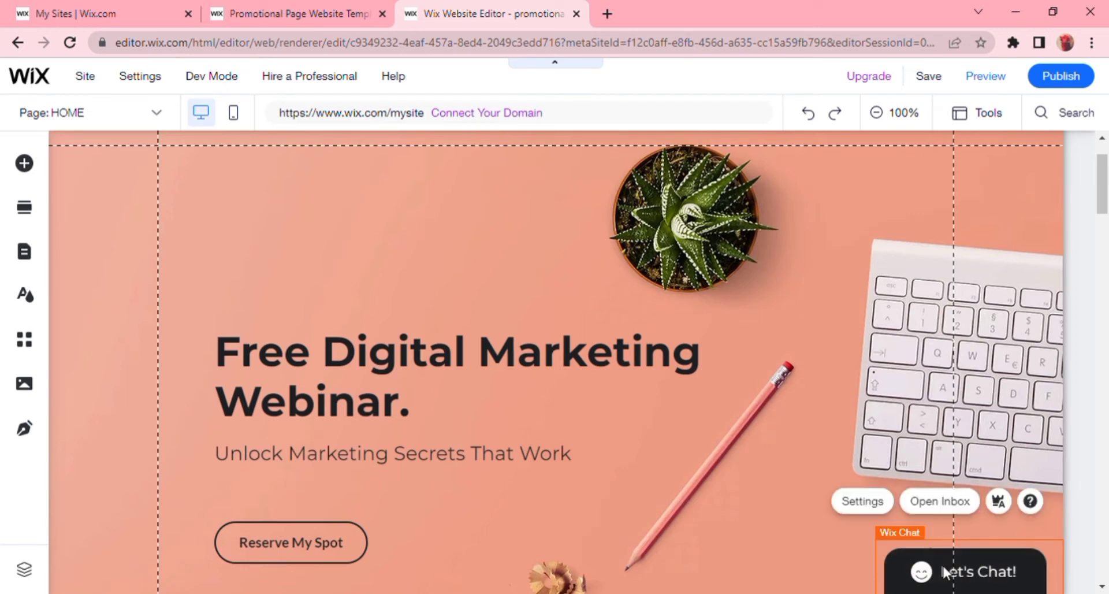
pyautogui.click(960, 508)
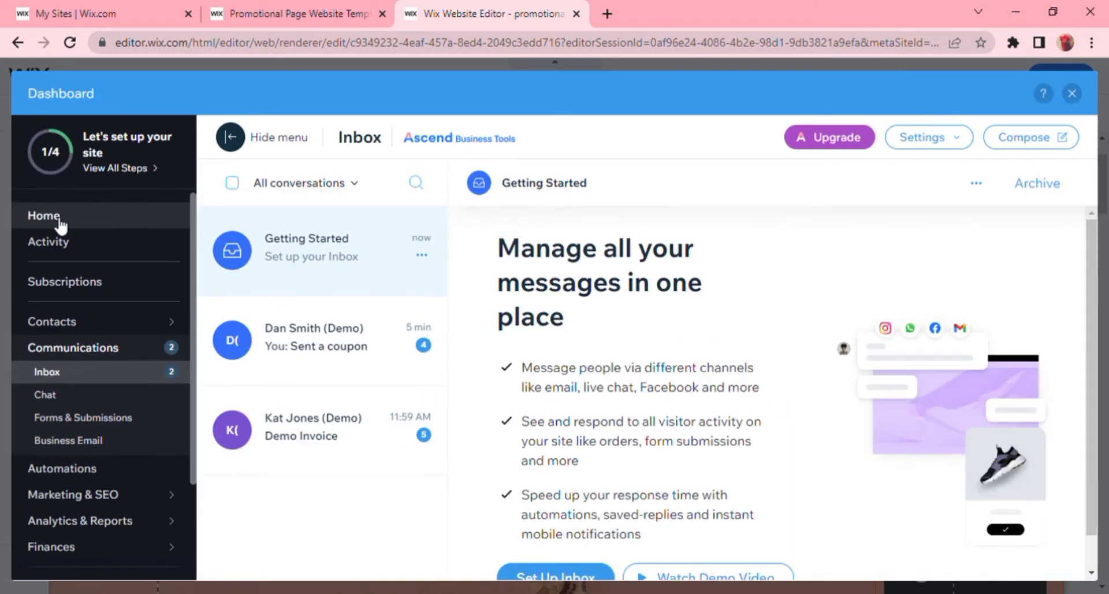
pyautogui.click(53, 216)
pyautogui.click(61, 247)
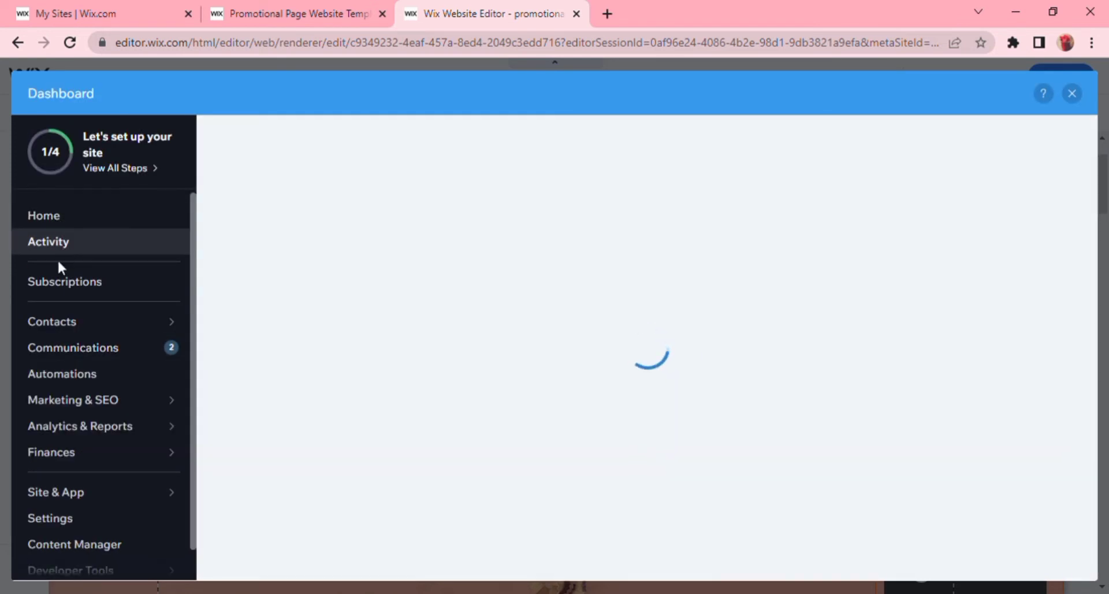
pyautogui.click(21, 44)
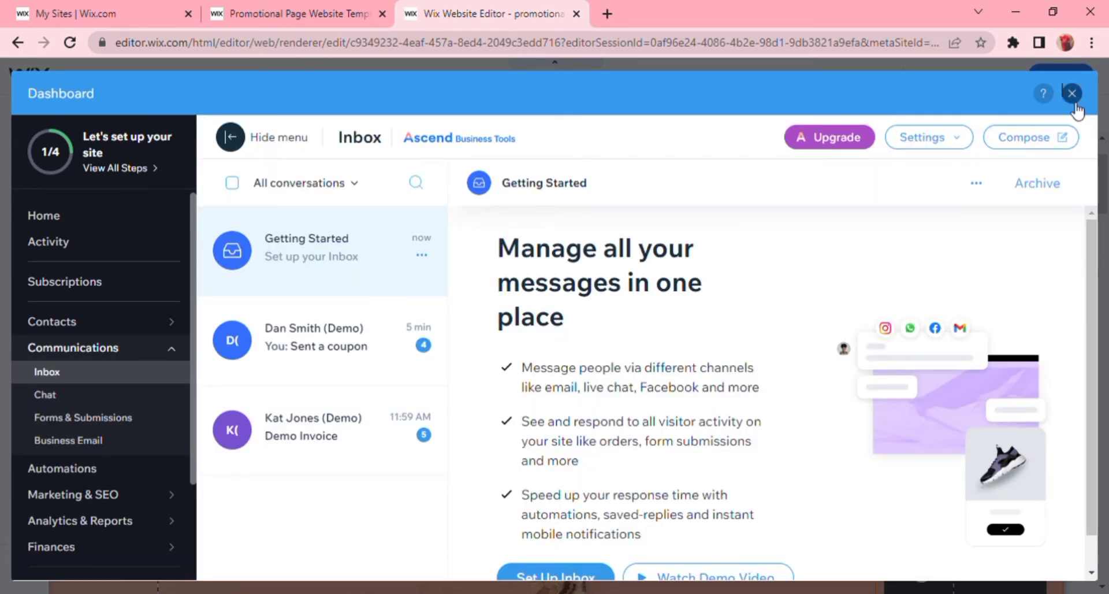
pyautogui.click(1071, 93)
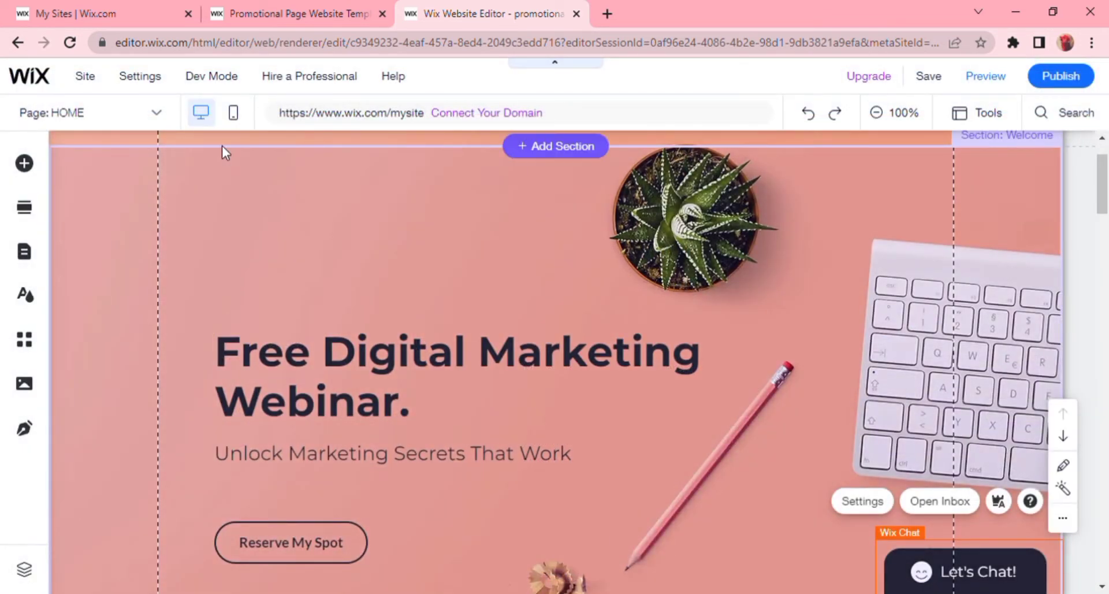
# Check the text and link settings of the welcome section's "Reserve My Spot" button, keeping the web address opening in a new window
pyautogui.moveTo(309, 76)
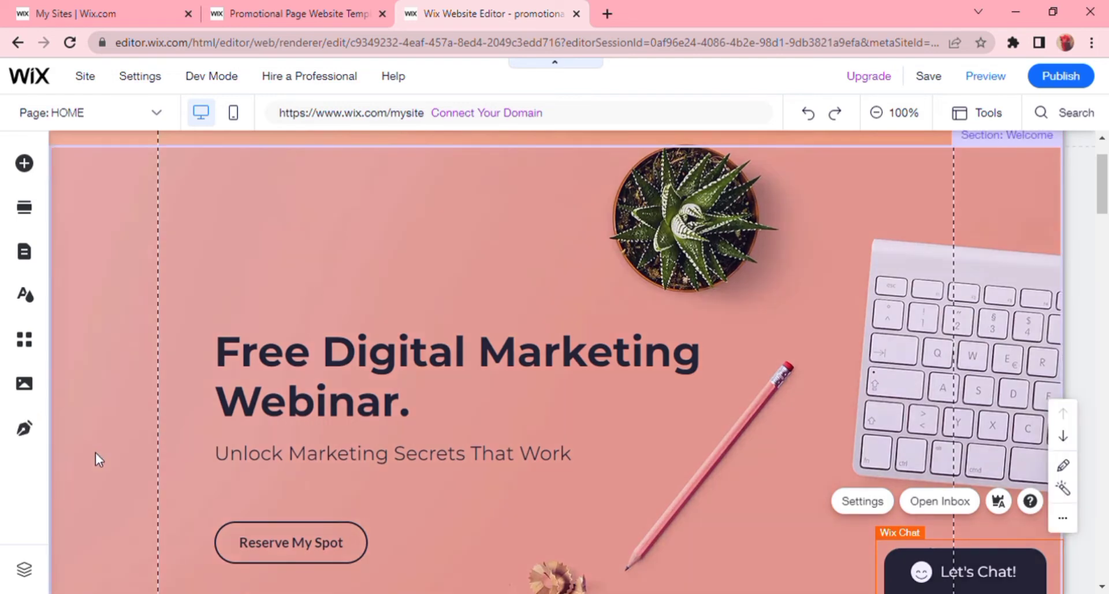
pyautogui.click(219, 303)
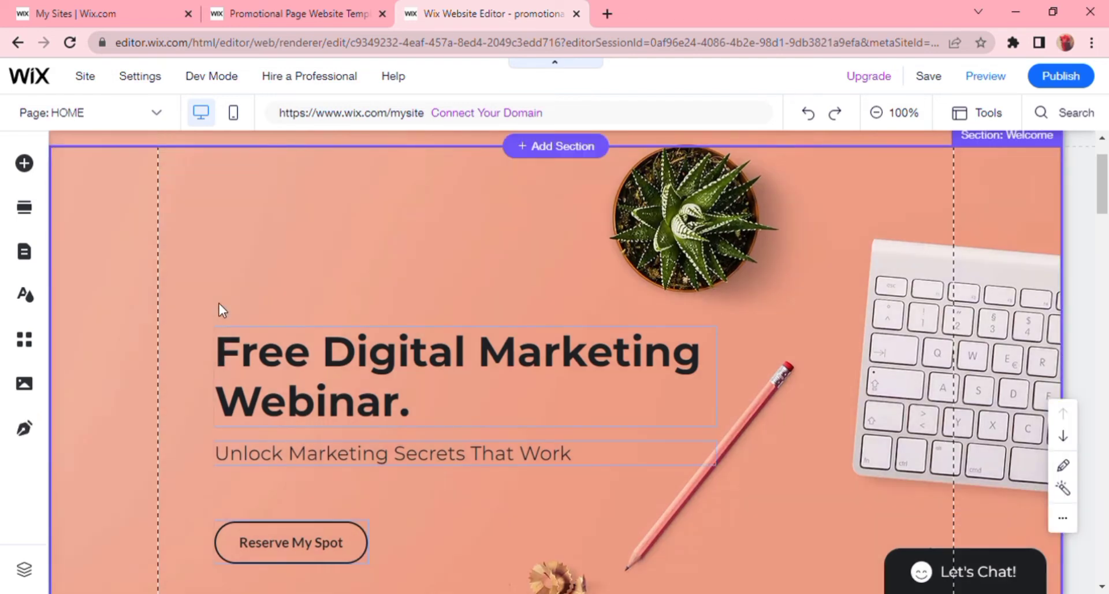
pyautogui.scroll(-3, 561, 412)
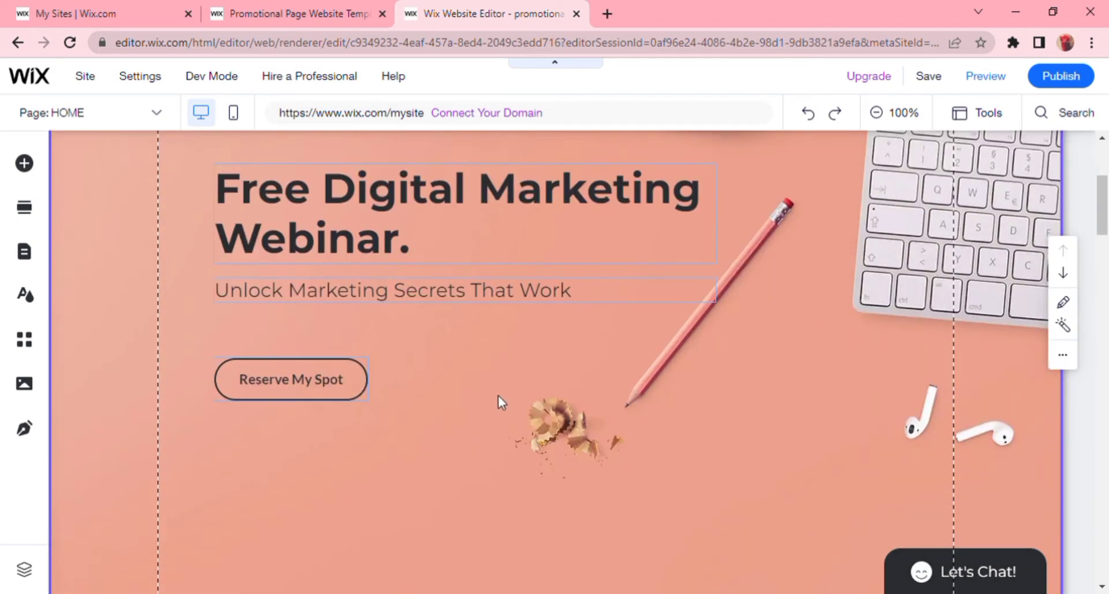
pyautogui.click(317, 383)
pyautogui.click(261, 322)
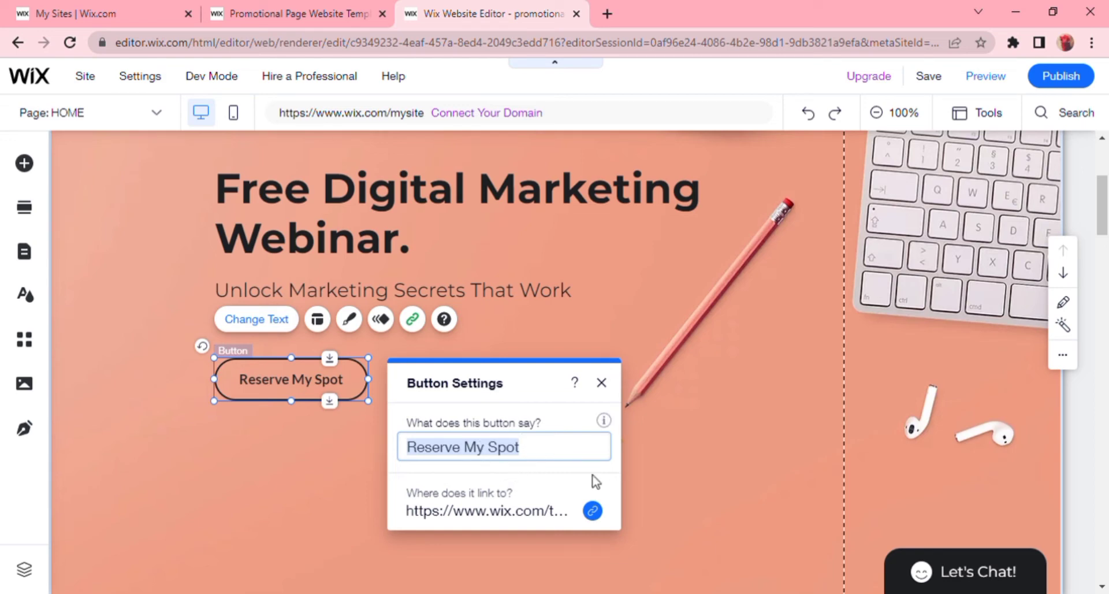
pyautogui.click(593, 511)
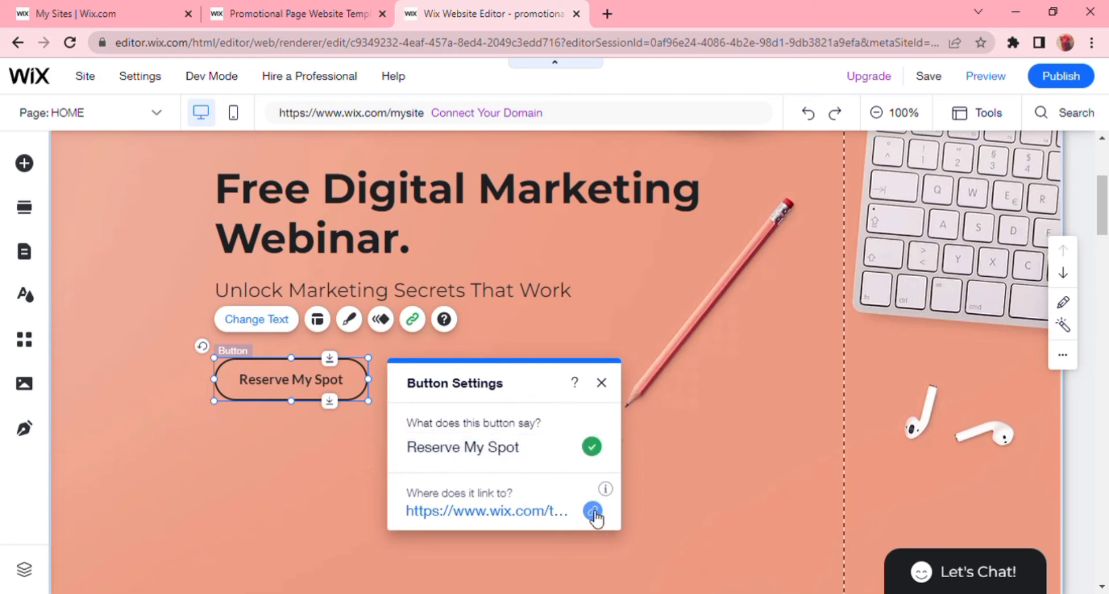
pyautogui.click(593, 512)
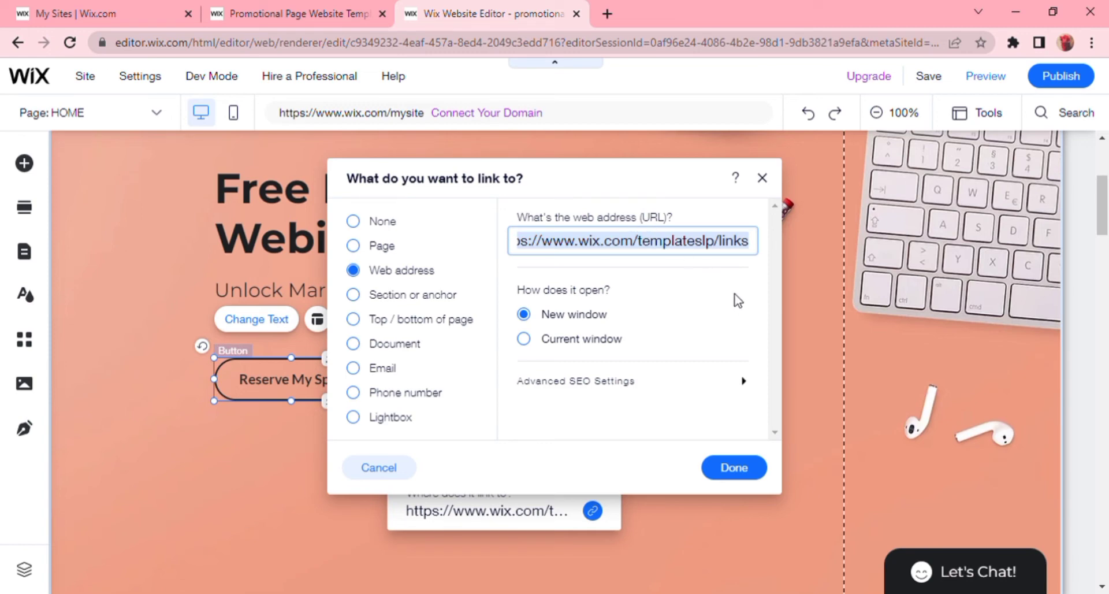
pyautogui.click(730, 466)
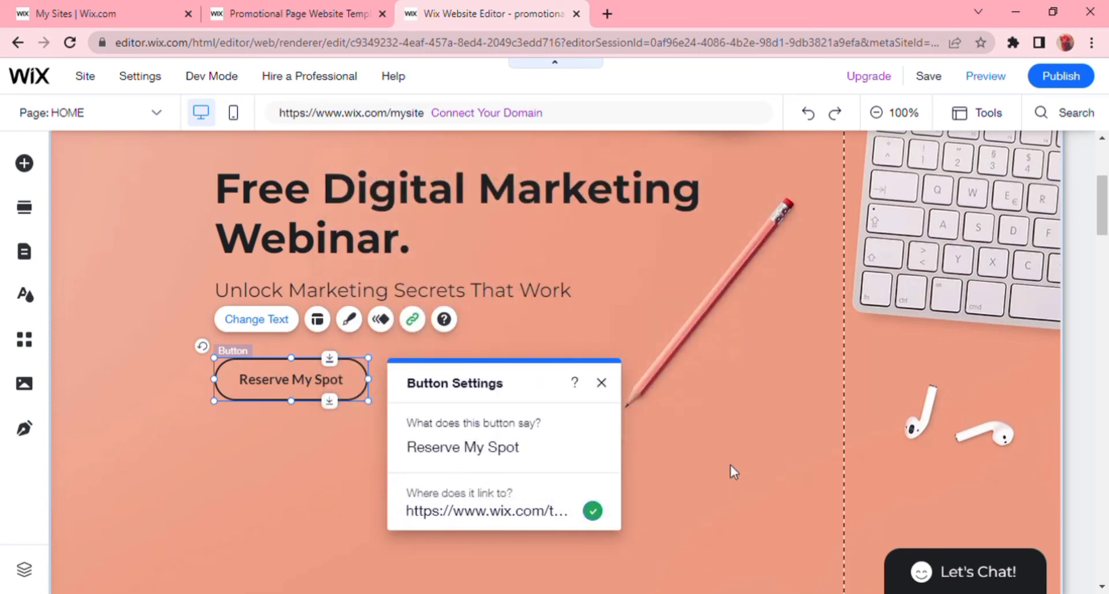
pyautogui.click(602, 383)
# Change the background of the strip behind the webinar heading to the Citrus image from the selected backgrounds
pyautogui.doubleClick(573, 347)
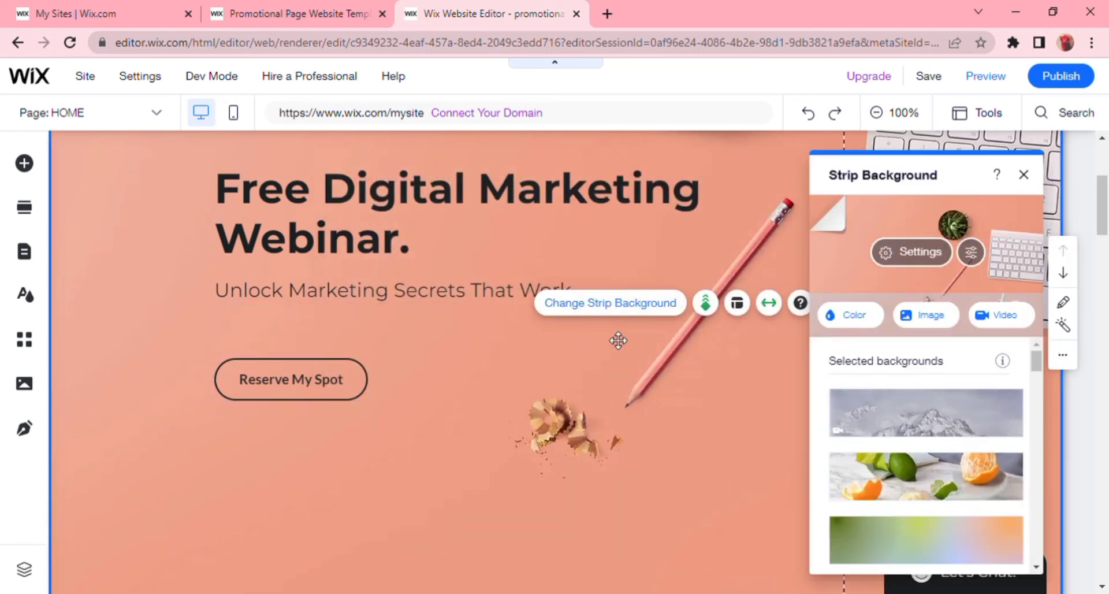
pyautogui.moveTo(972, 426)
pyautogui.scroll(-10, 972, 426)
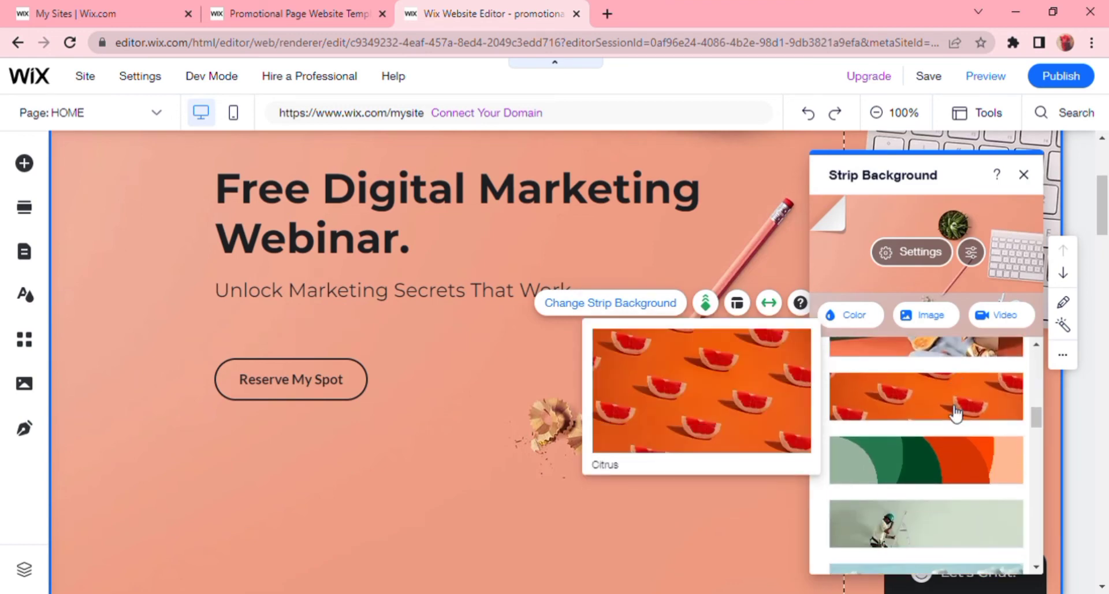
pyautogui.scroll(-1, 956, 419)
pyautogui.scroll(1, 952, 419)
pyautogui.scroll(-5, 949, 417)
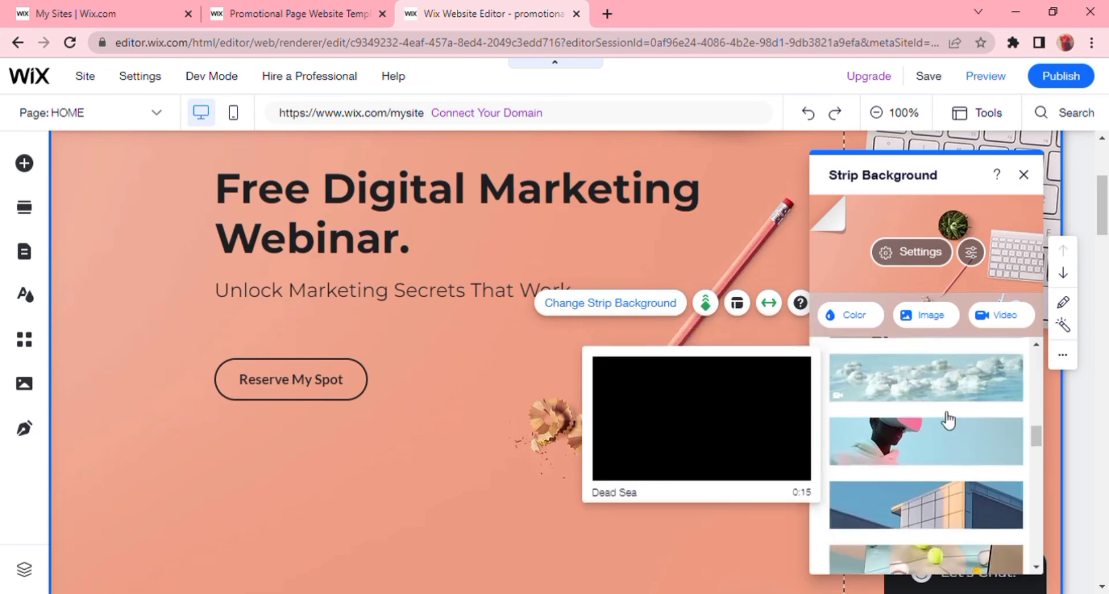
pyautogui.scroll(5, 946, 419)
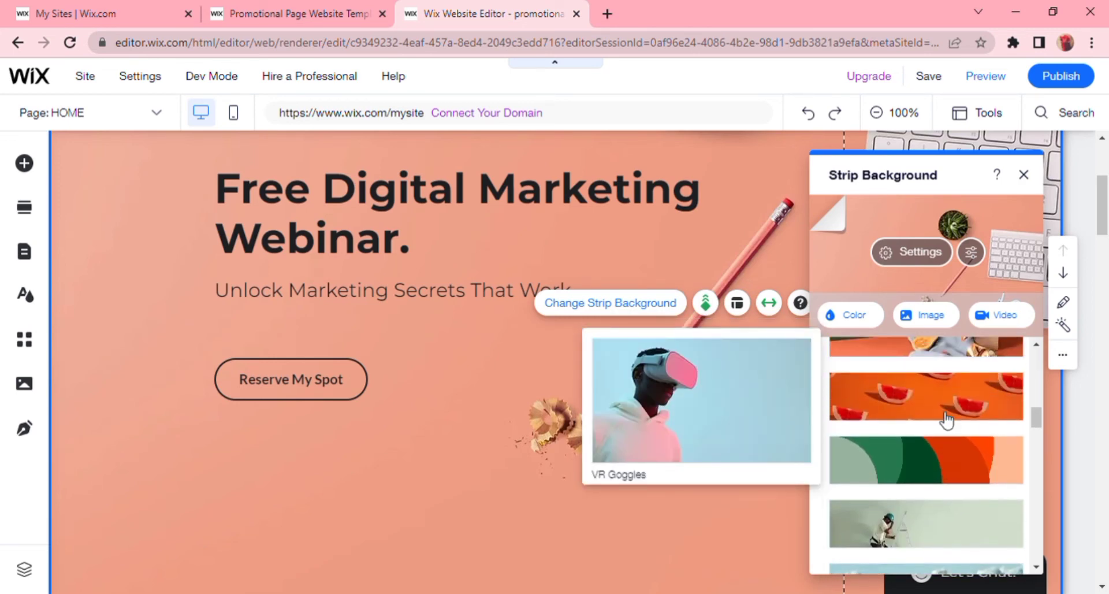
pyautogui.click(942, 414)
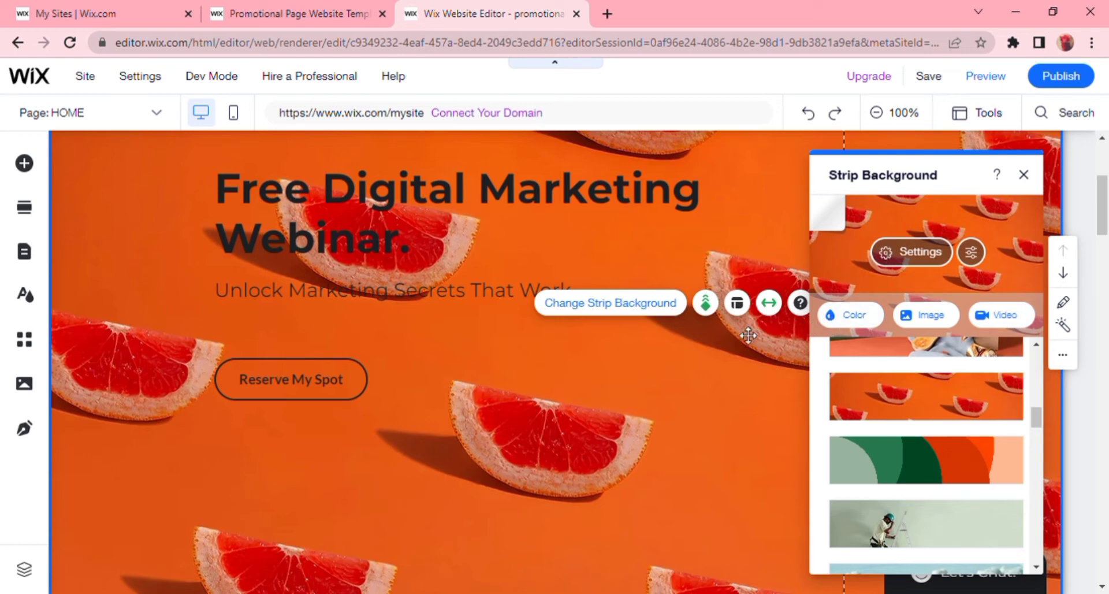
# View the context options available for the welcome strip and dismiss them without applying any
pyautogui.rightClick(627, 428)
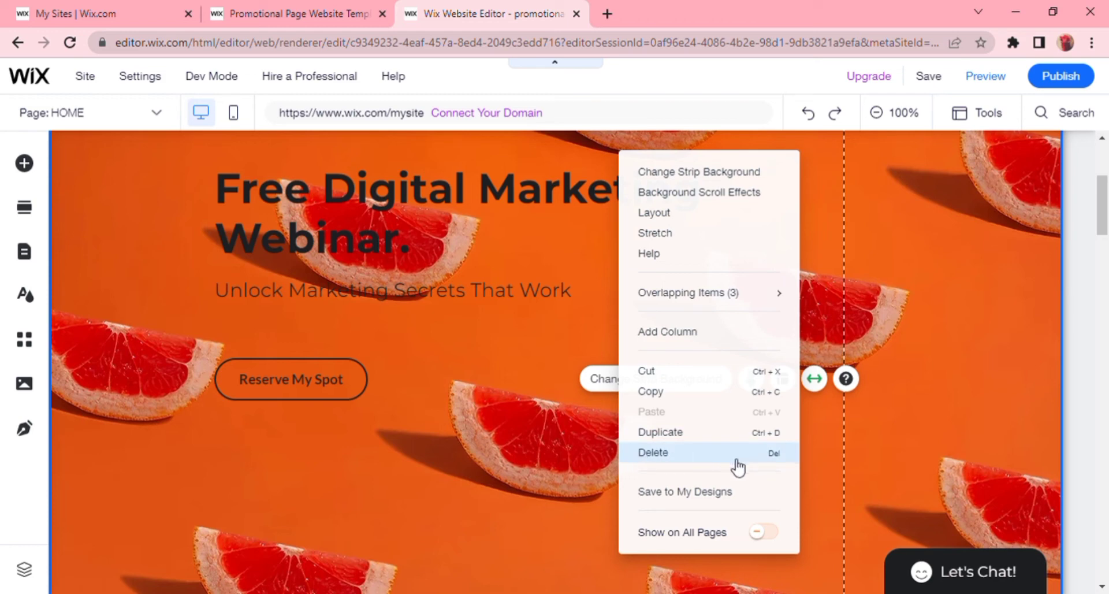
pyautogui.click(573, 469)
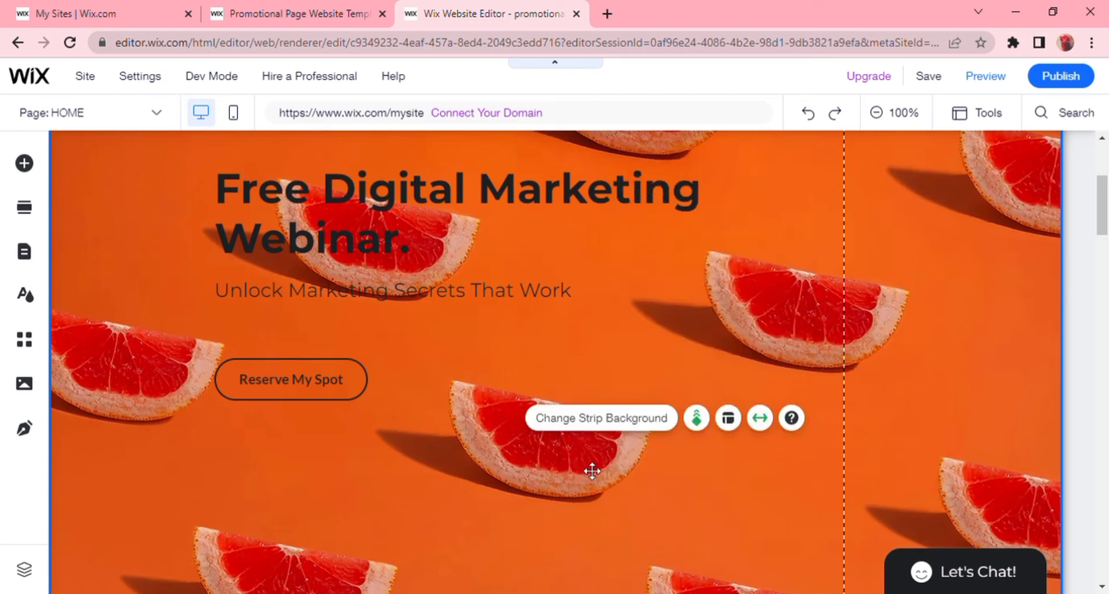
pyautogui.click(762, 487)
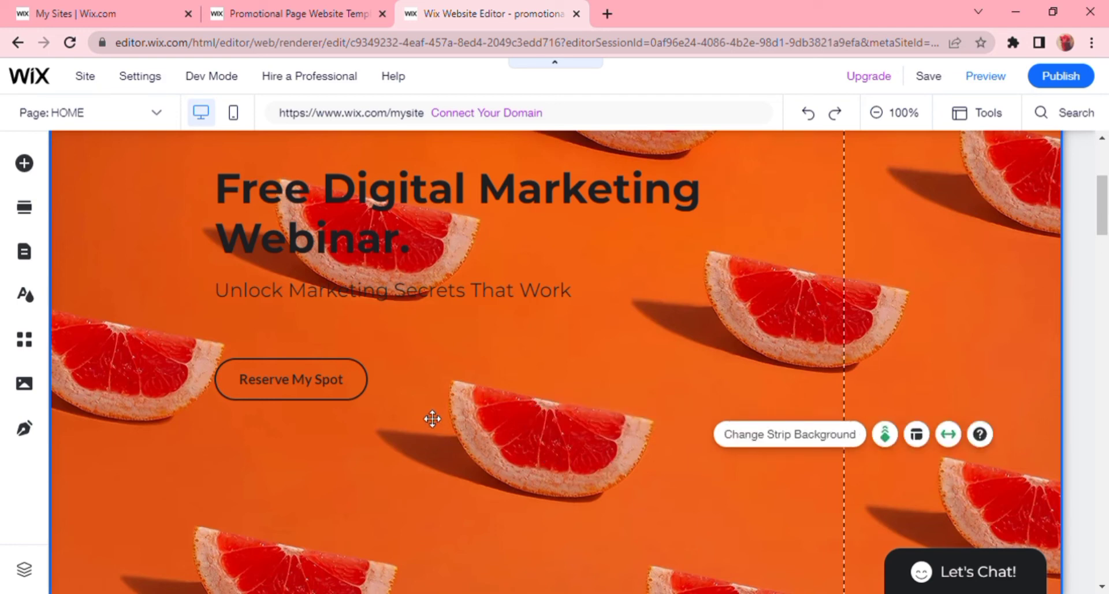
# Examine every section of the desktop home page from the welcome strip down to the footer and return to the header
pyautogui.scroll(-3, 431, 418)
pyautogui.scroll(3, 407, 402)
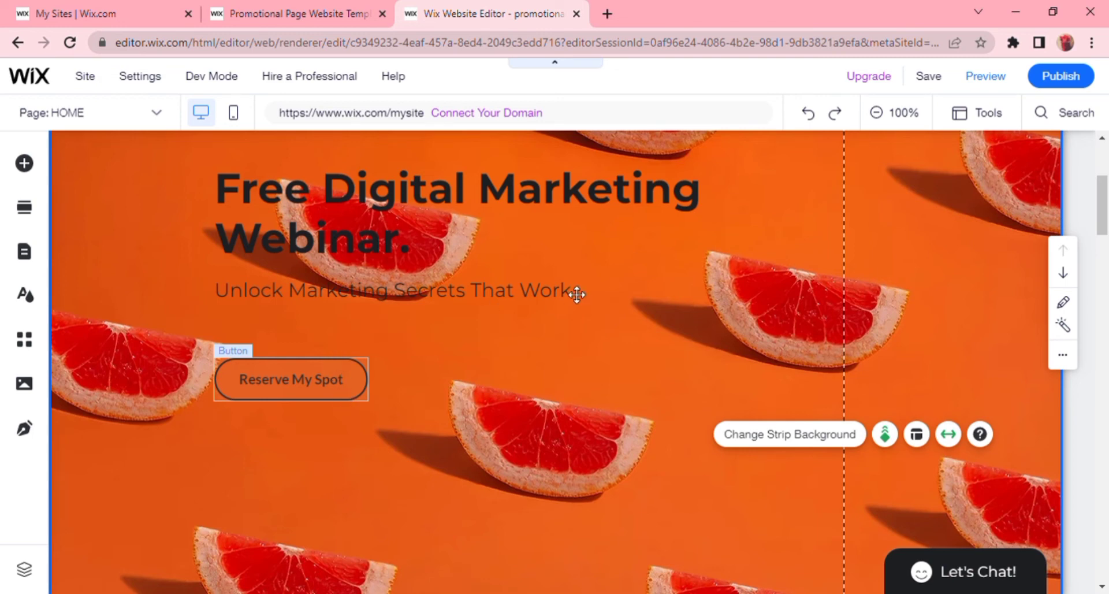
pyautogui.scroll(-3, 582, 296)
pyautogui.scroll(-13, 575, 295)
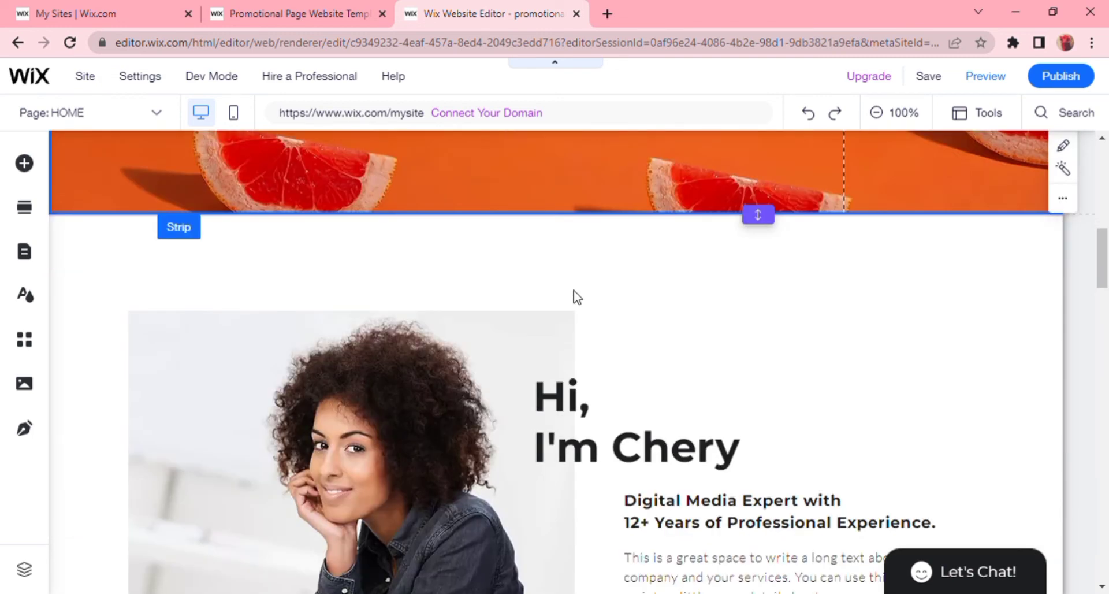
pyautogui.scroll(-6, 575, 295)
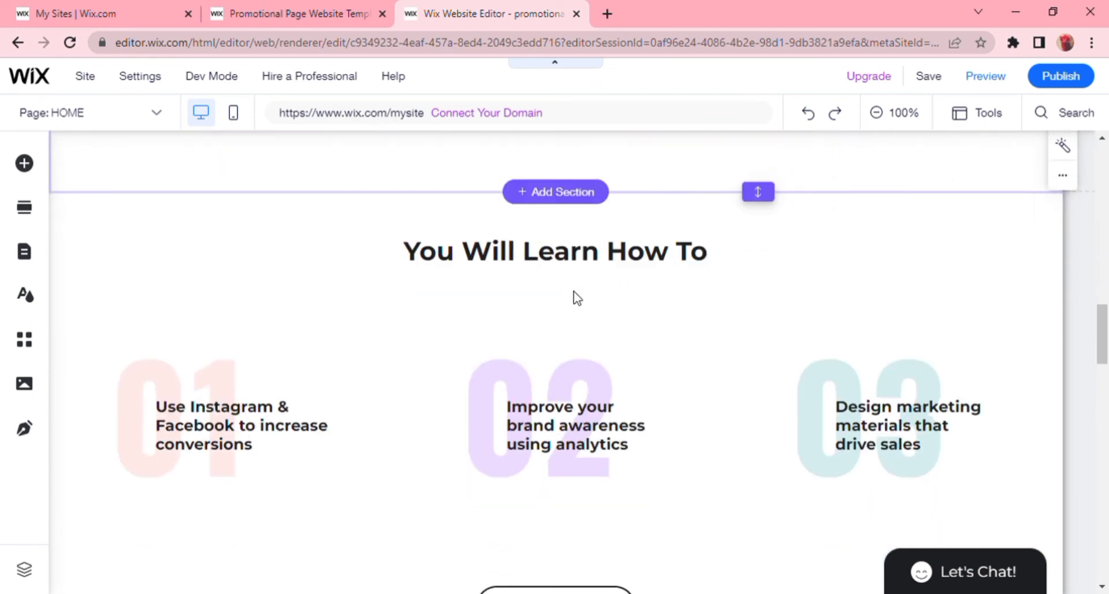
pyautogui.scroll(-6, 576, 297)
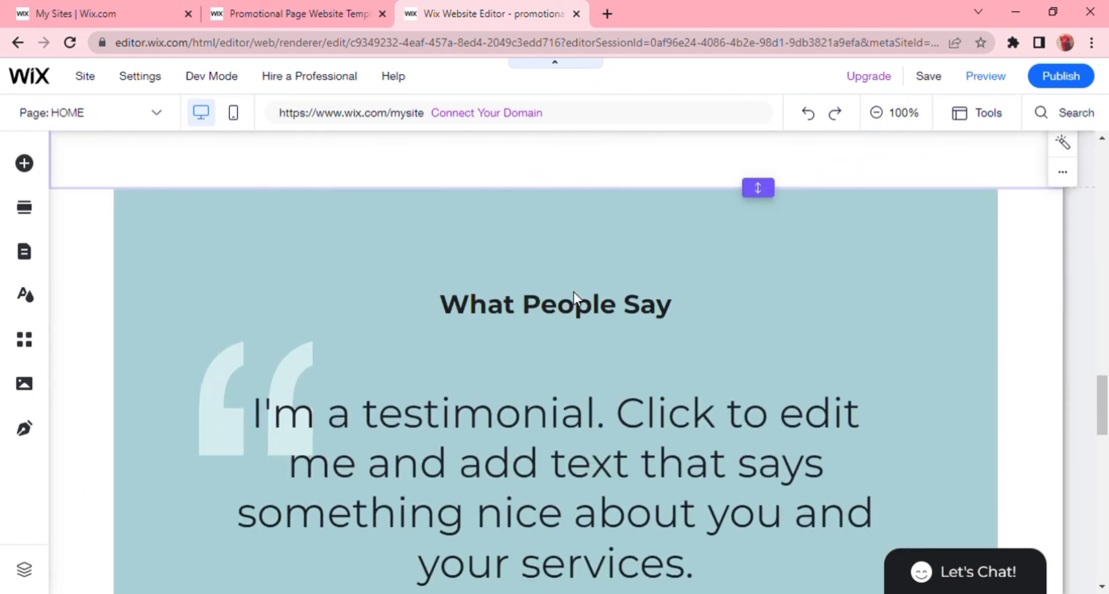
pyautogui.scroll(-6, 574, 292)
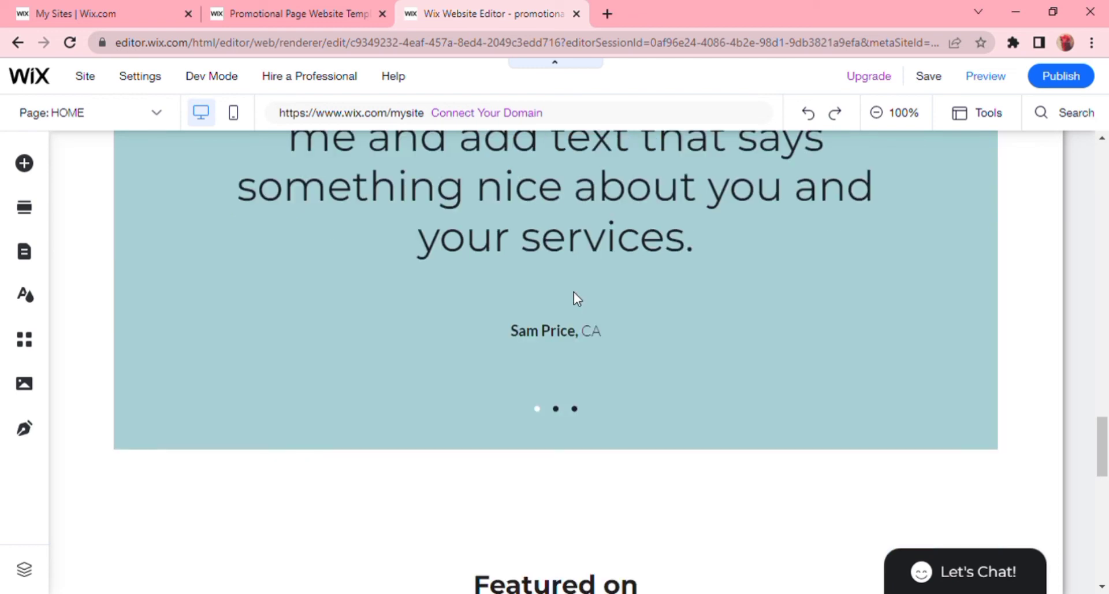
pyautogui.scroll(-6, 573, 292)
pyautogui.scroll(-7, 576, 297)
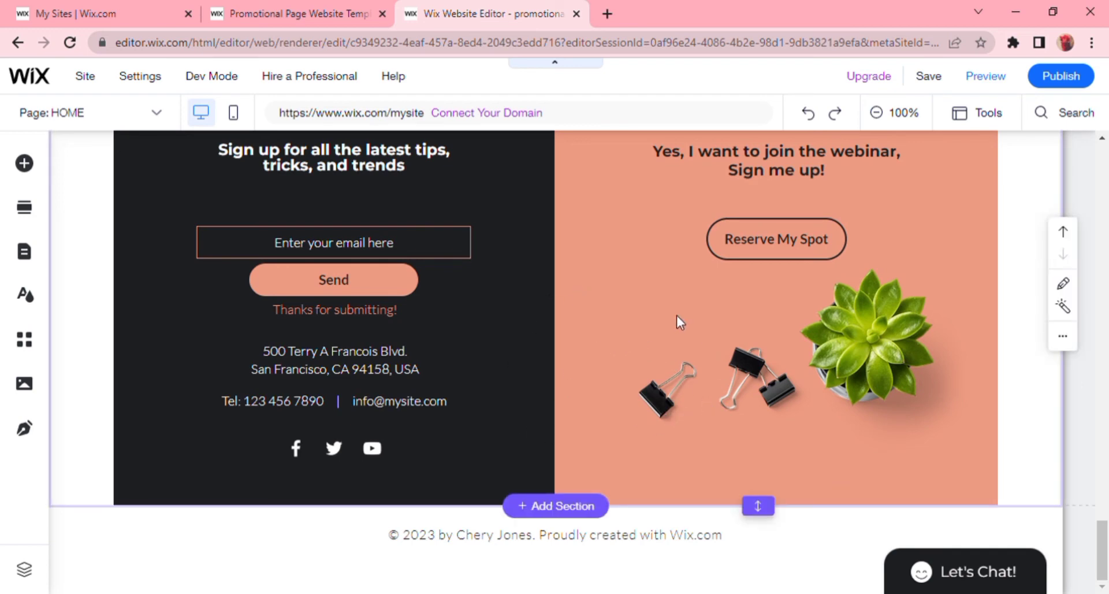
pyautogui.scroll(10, 677, 316)
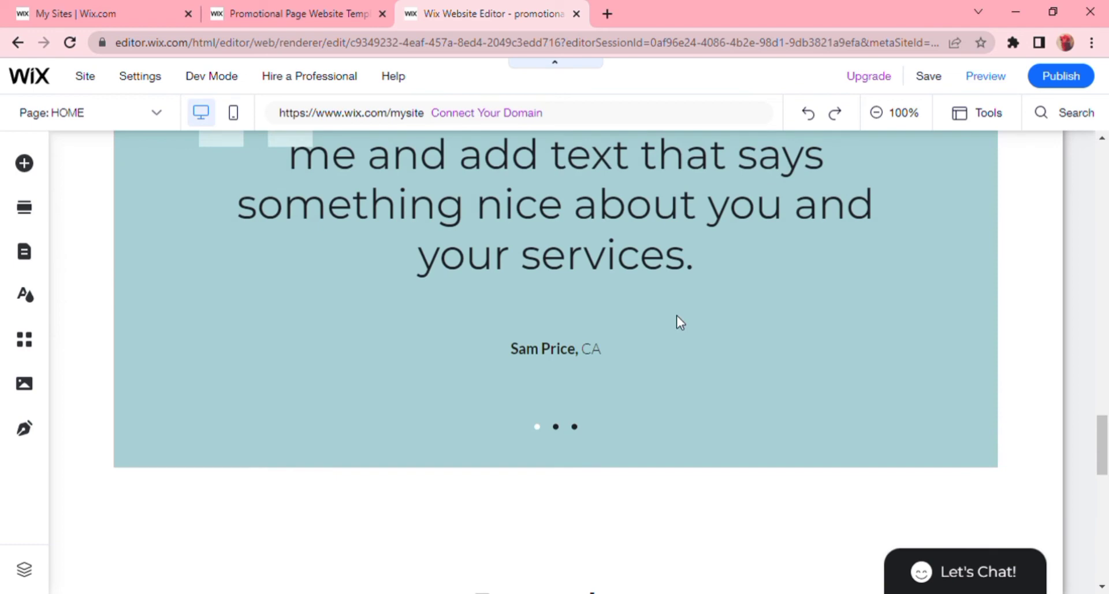
pyautogui.scroll(8, 676, 316)
pyautogui.scroll(10, 680, 324)
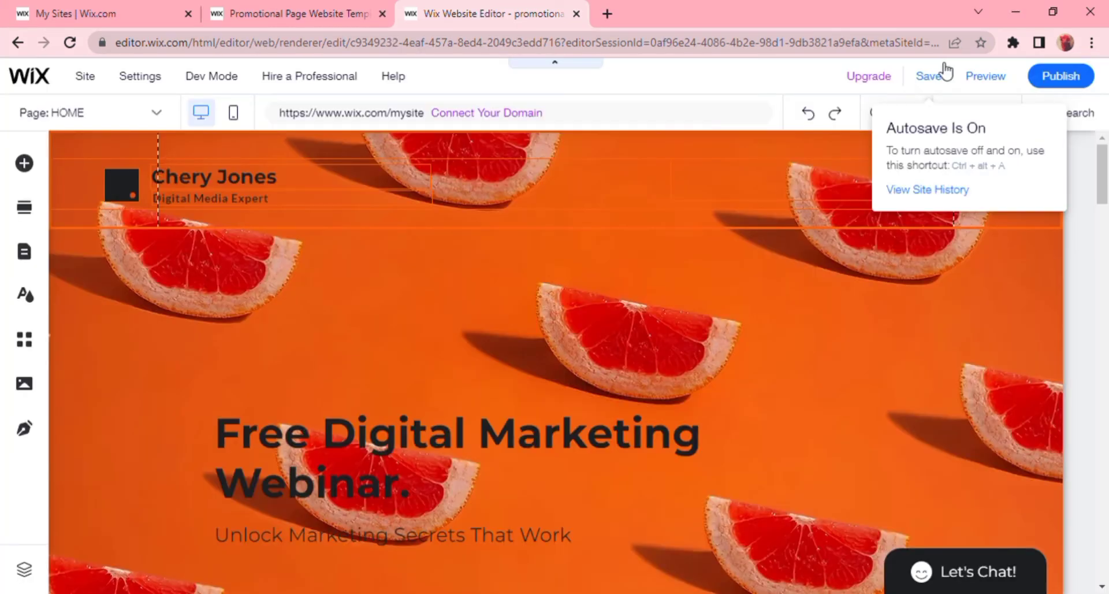
# Preview the desktop site and look through the whole page down to the sign-up section and footer
pyautogui.click(989, 71)
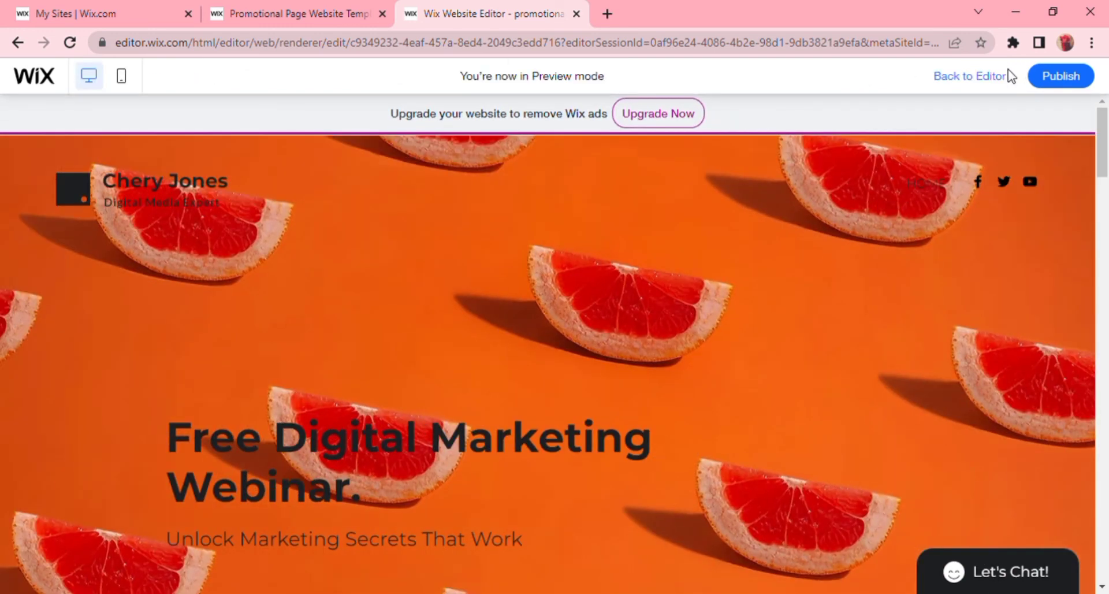
pyautogui.scroll(-5, 989, 297)
pyautogui.scroll(-20, 988, 297)
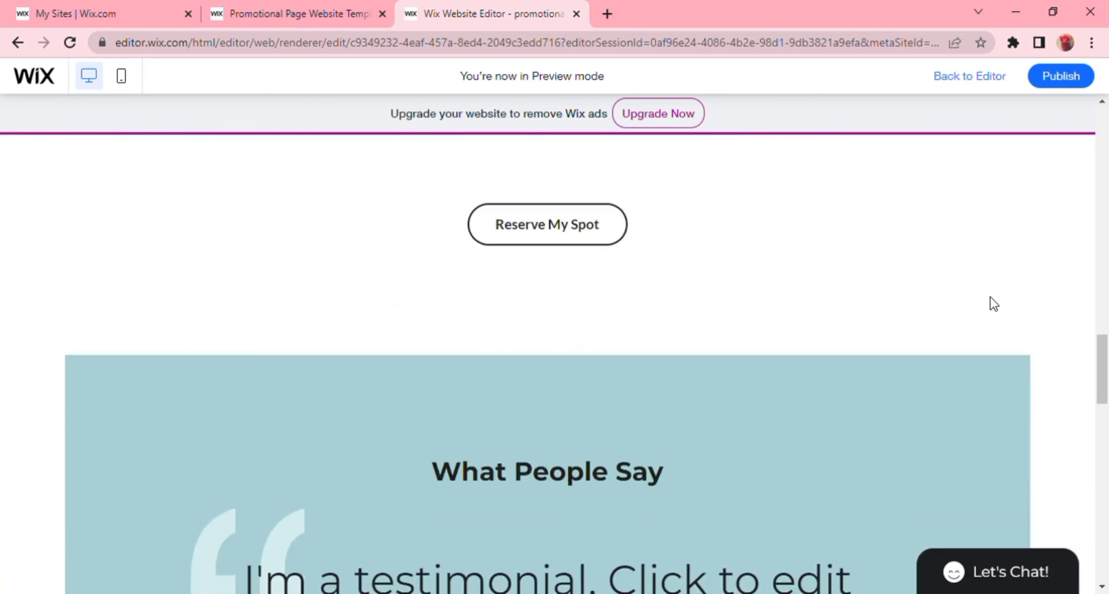
pyautogui.scroll(-12, 993, 300)
pyautogui.scroll(5, 993, 301)
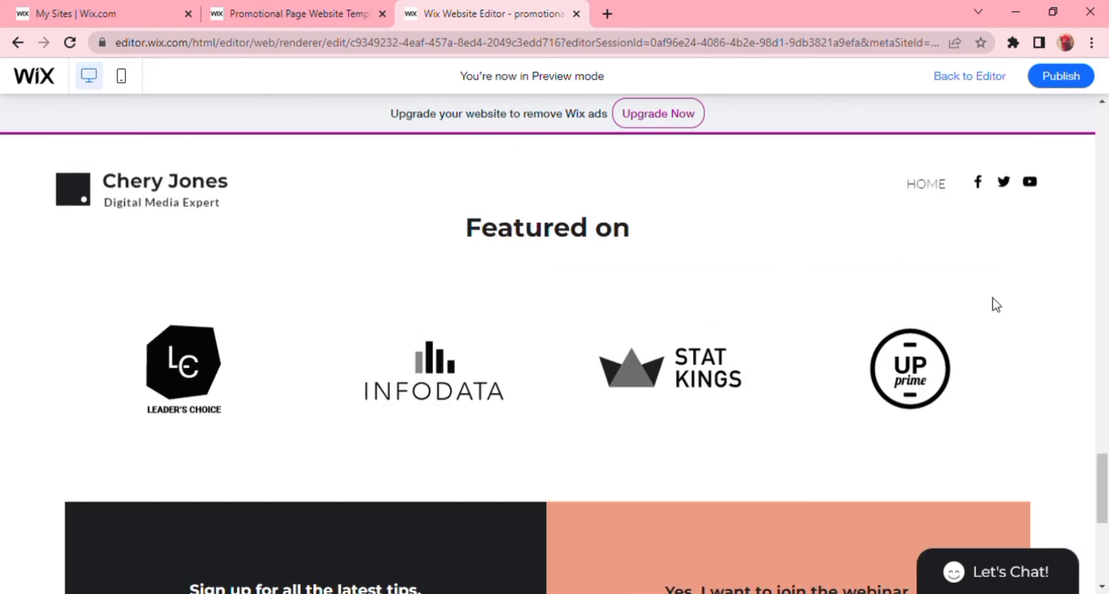
pyautogui.scroll(-6, 996, 304)
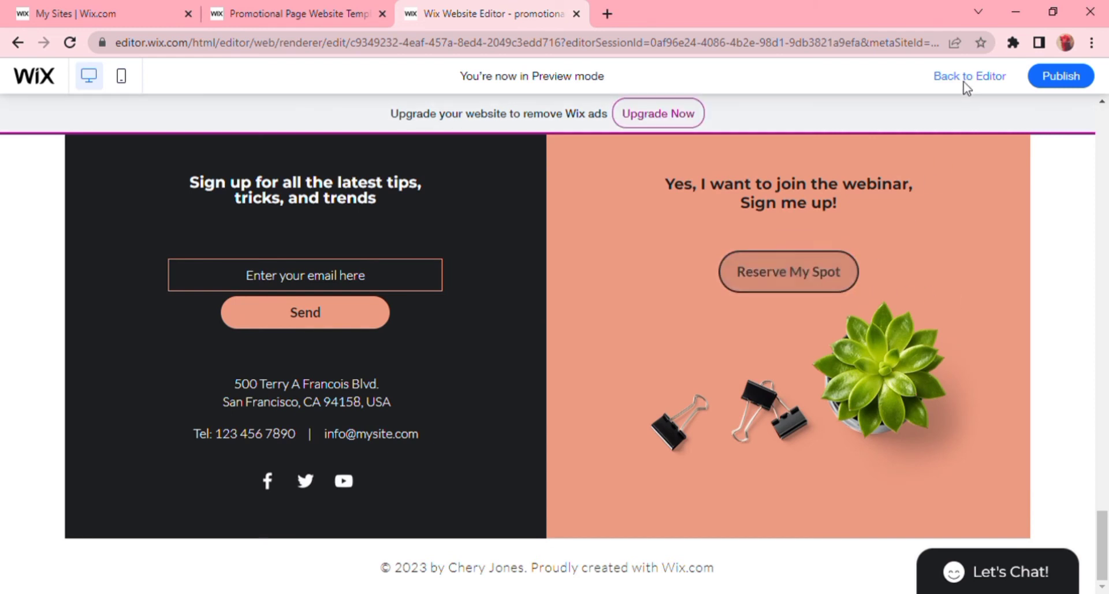
# Close the newly opened browser tab, return from the preview to the editor, and preview the site again
pyautogui.click(1001, 108)
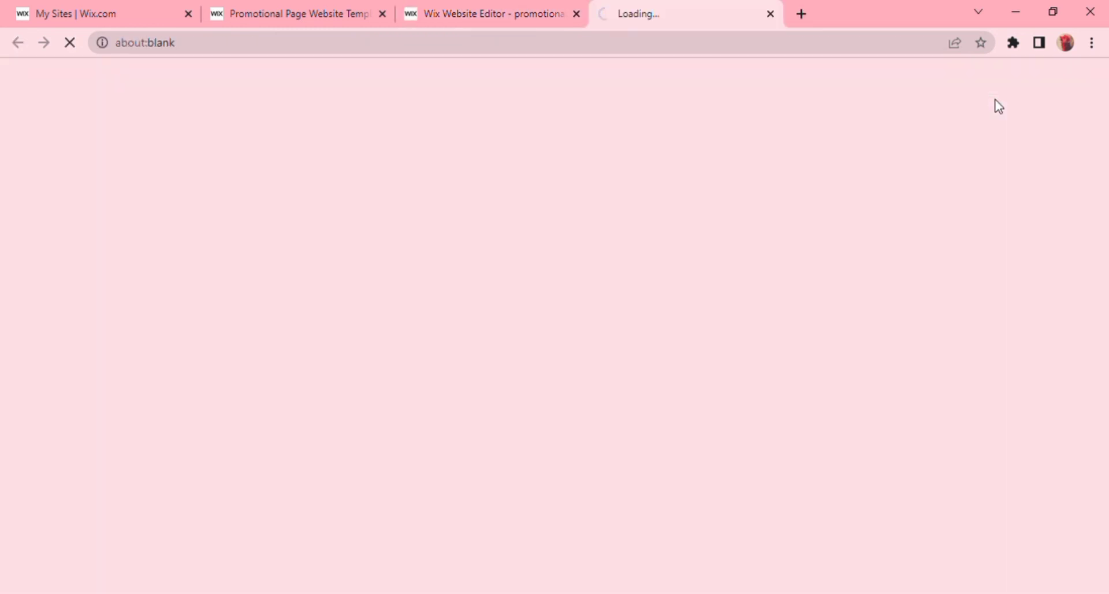
pyautogui.click(771, 14)
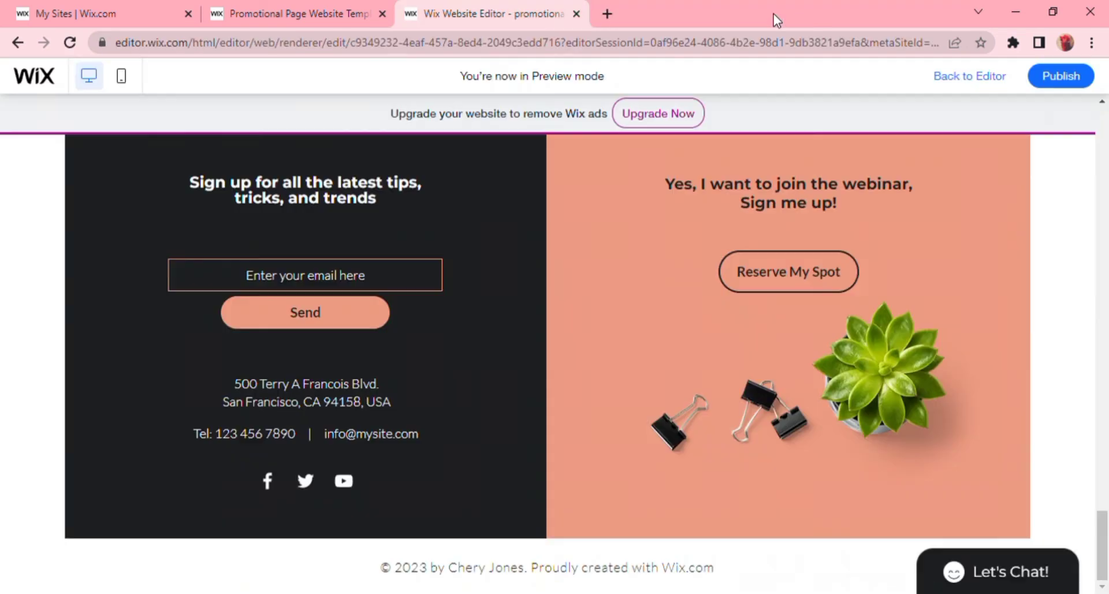
pyautogui.click(1011, 69)
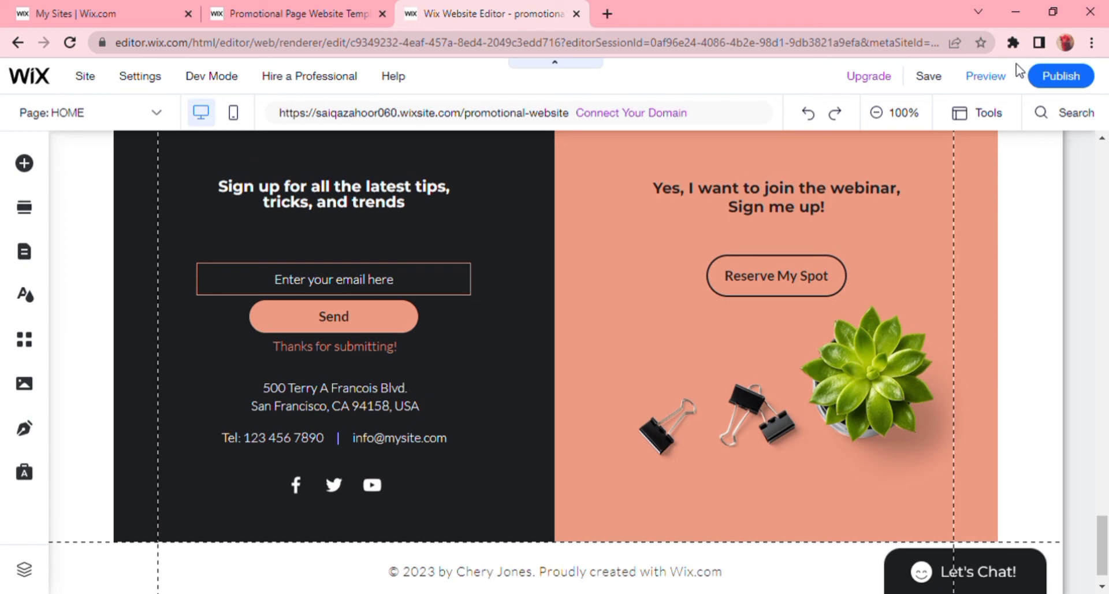
pyautogui.click(1017, 72)
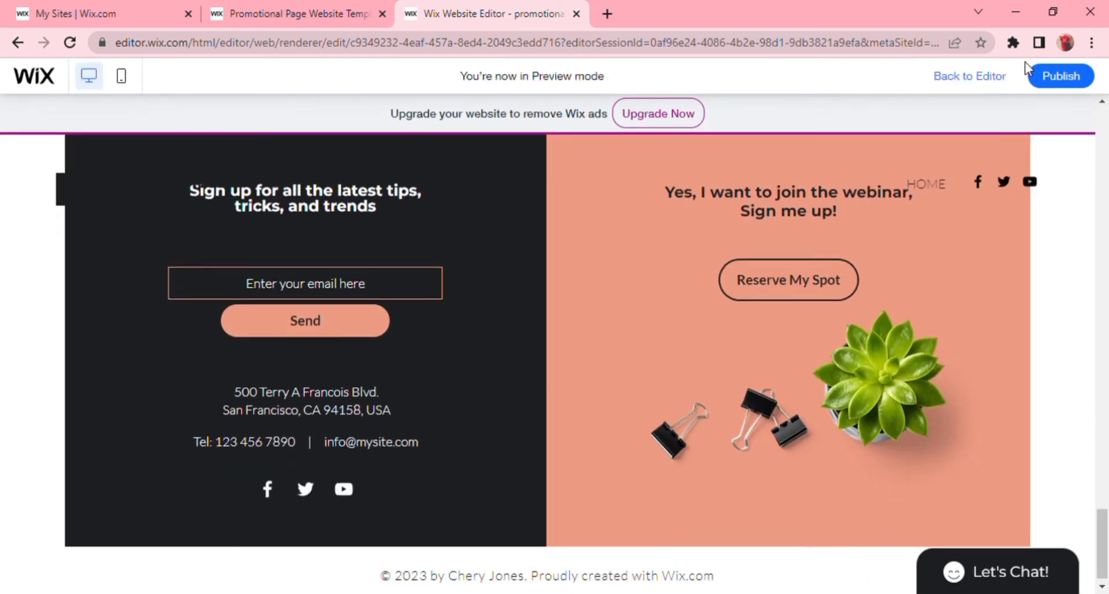